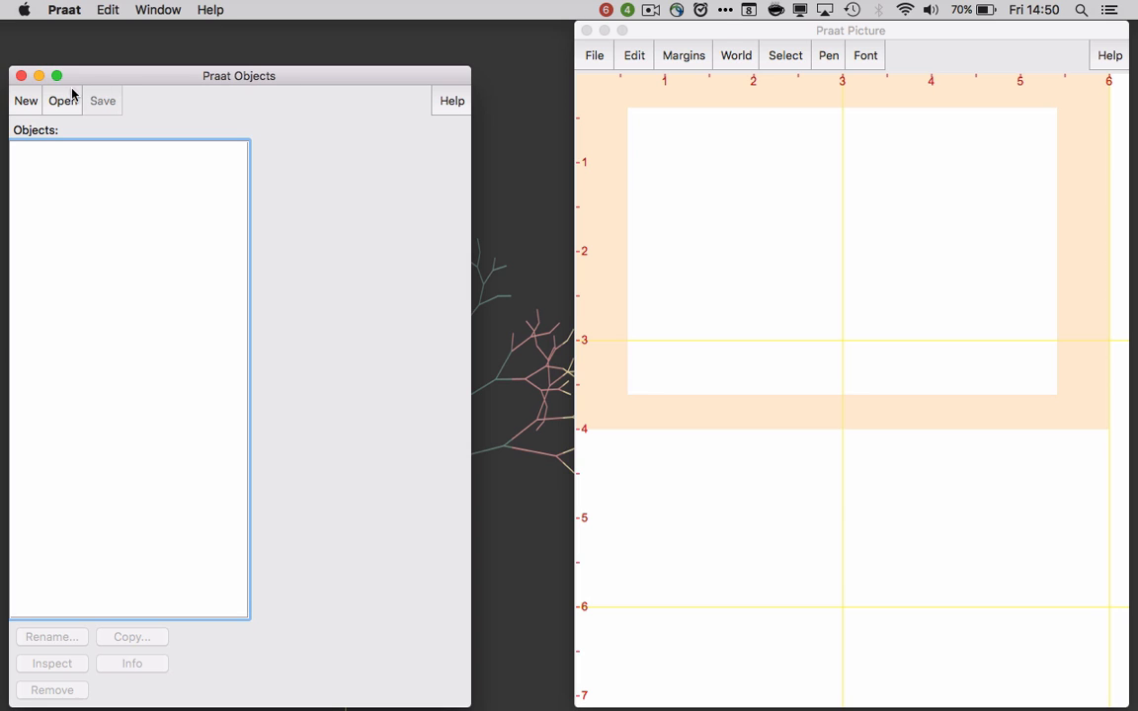
Load the sound file GoForIt.wav from the Desktop and open it in the sound editor
left_click(65, 100)
left_click(80, 125)
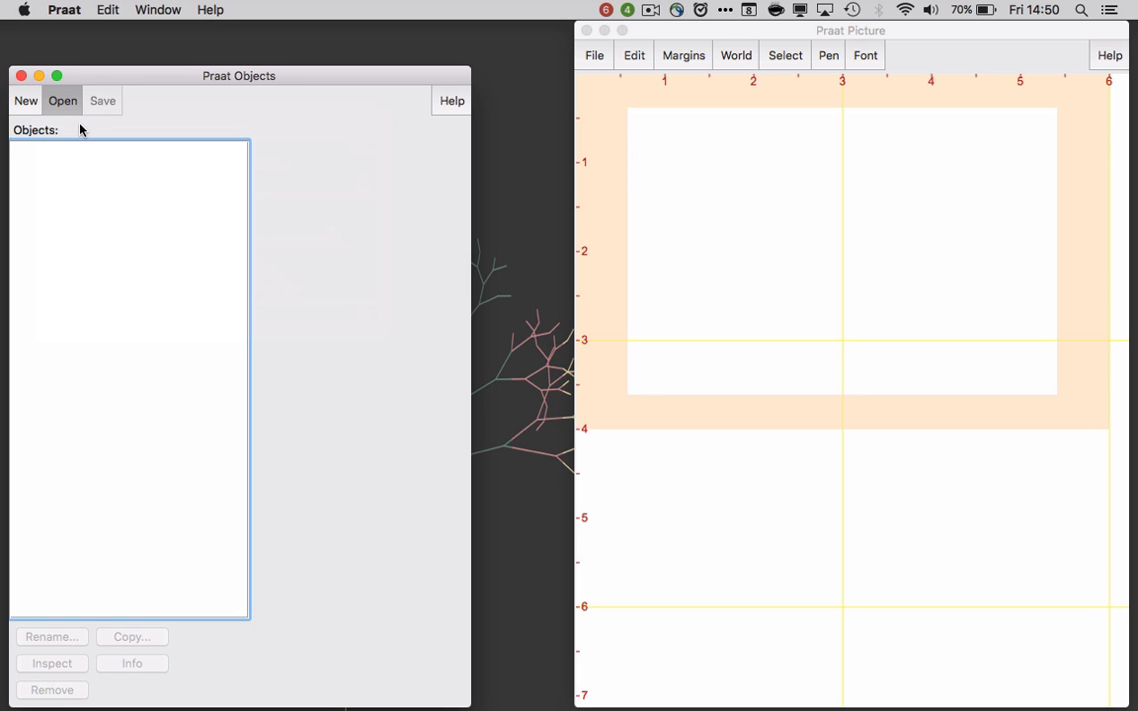
left_click(494, 132)
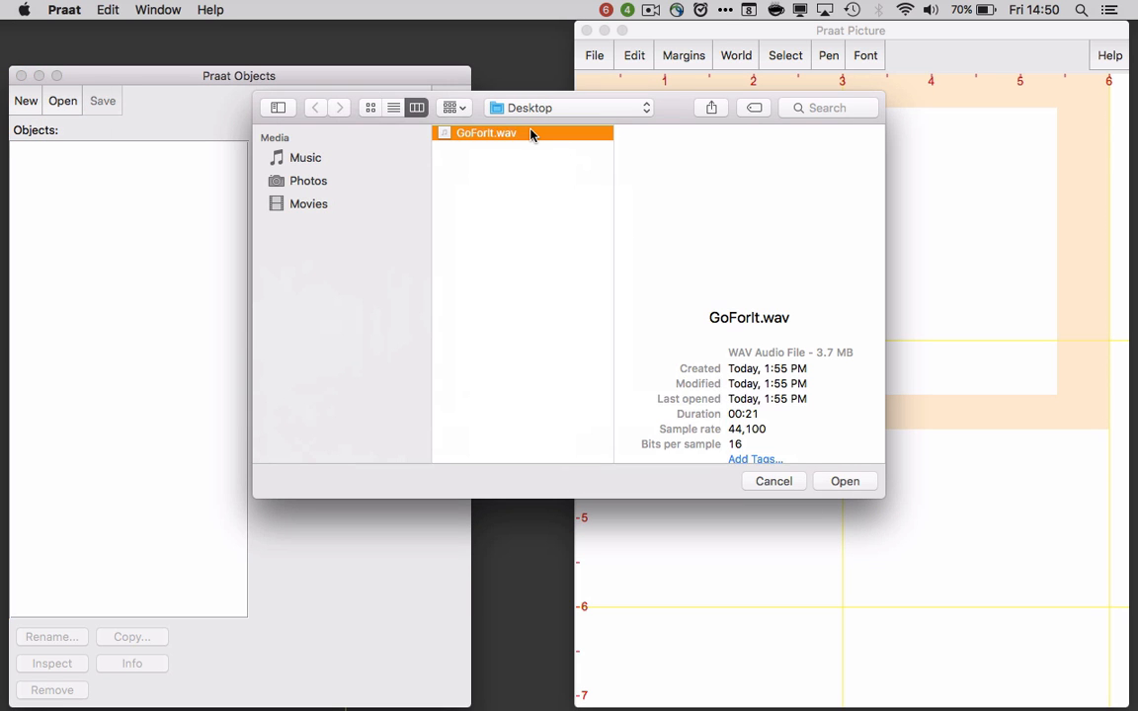
left_click(845, 481)
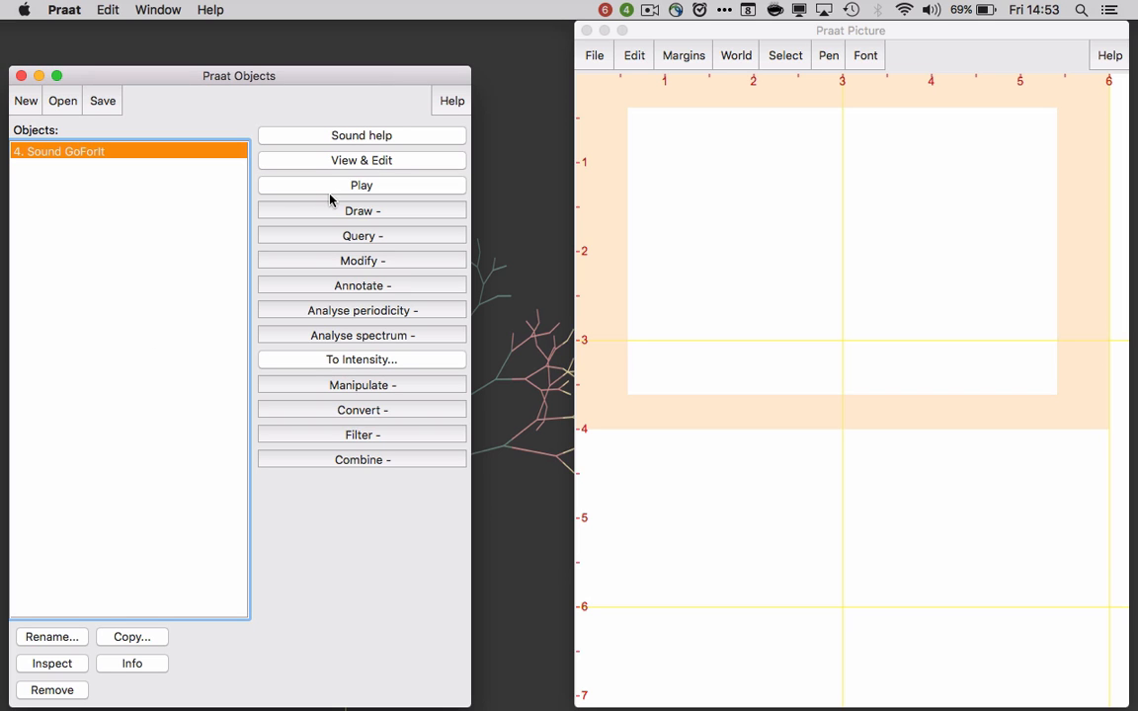
left_click(350, 164)
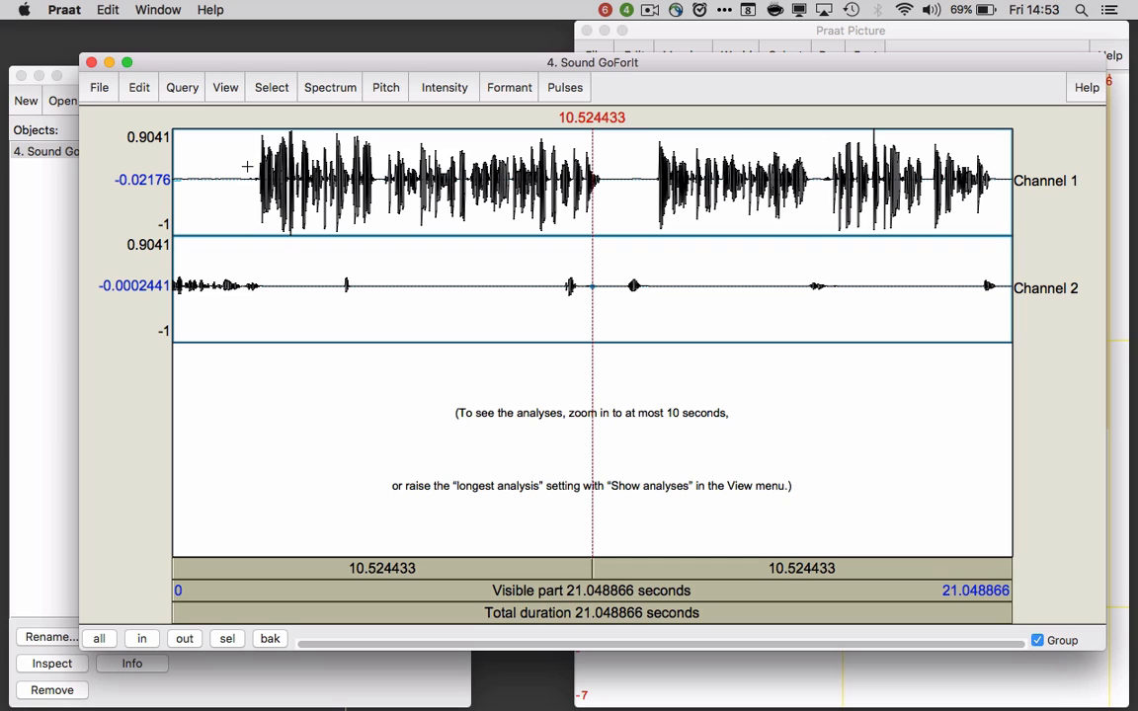
Select the stretch from about 1.88 to 3.62 s, zoom to that selection and play it
left_click_drag(247, 166, 316, 166)
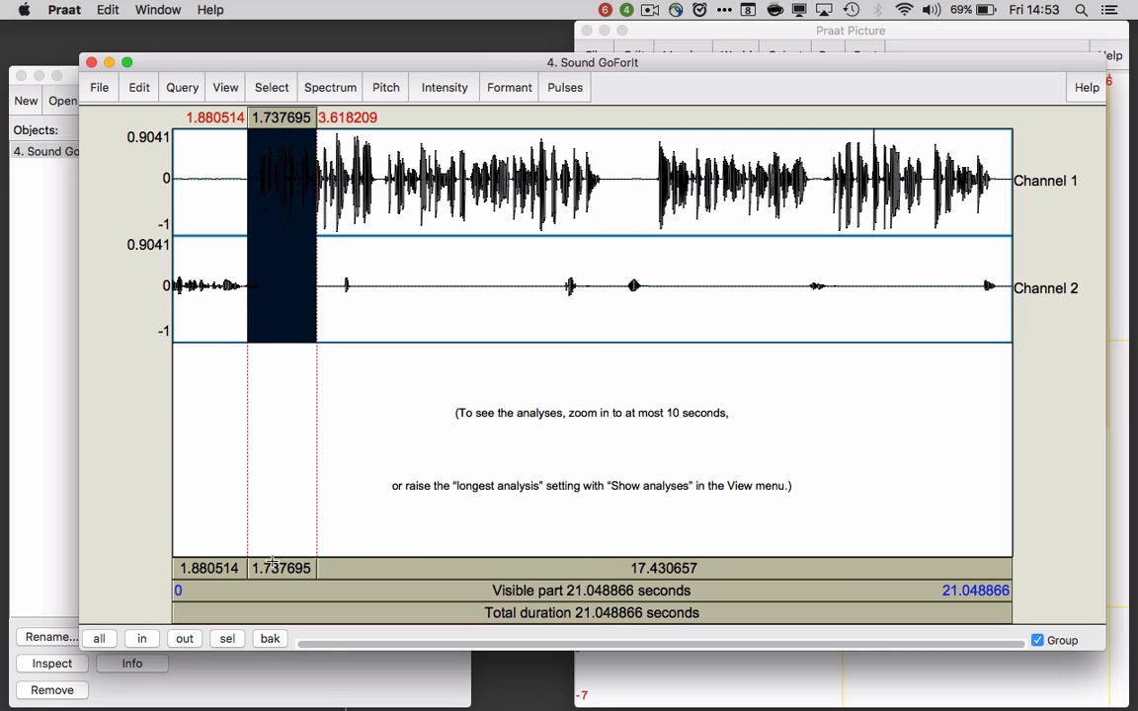
left_click(269, 570)
left_click(212, 83)
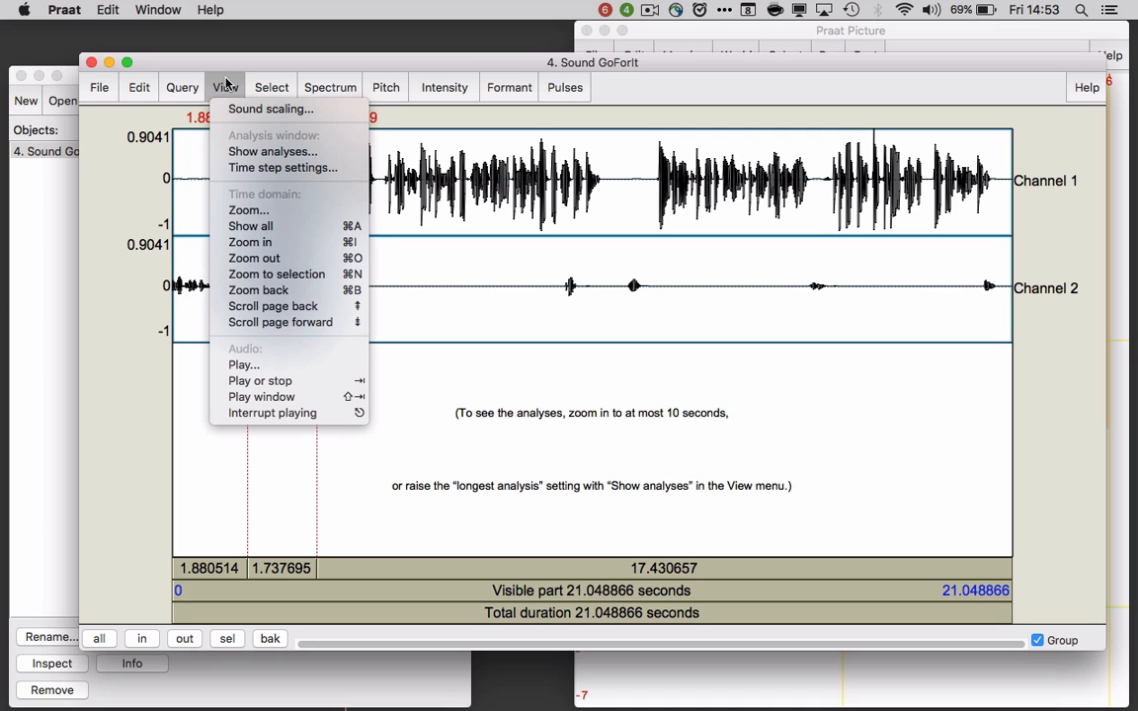
left_click(264, 274)
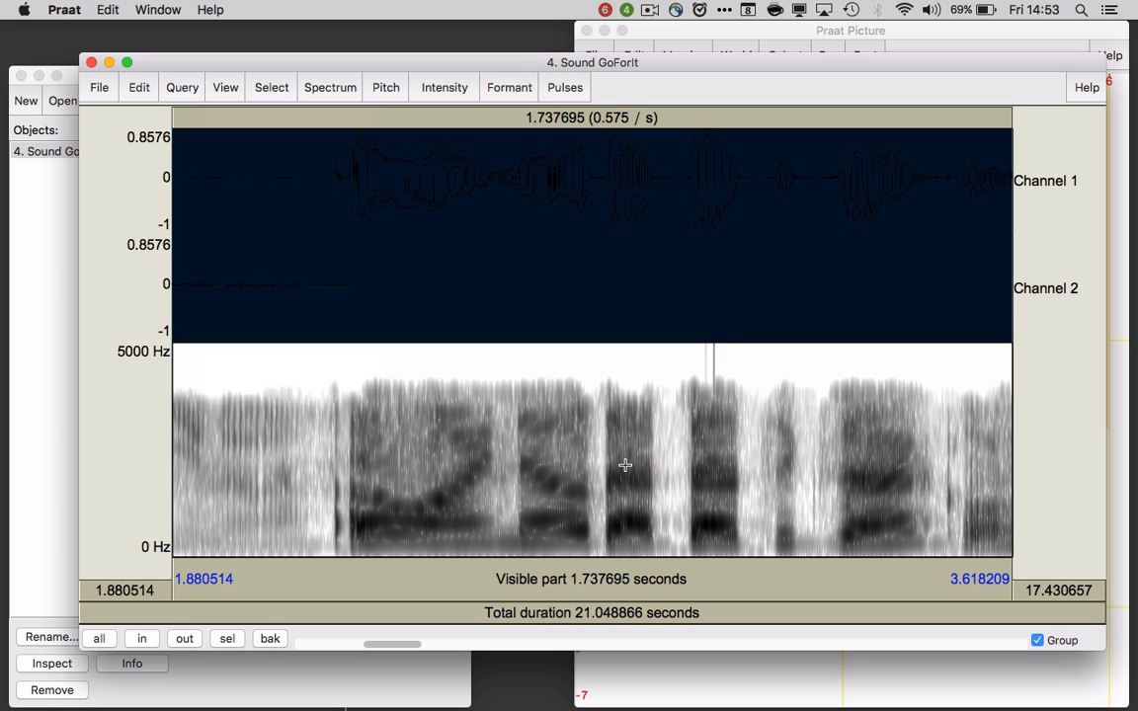
left_click(583, 583)
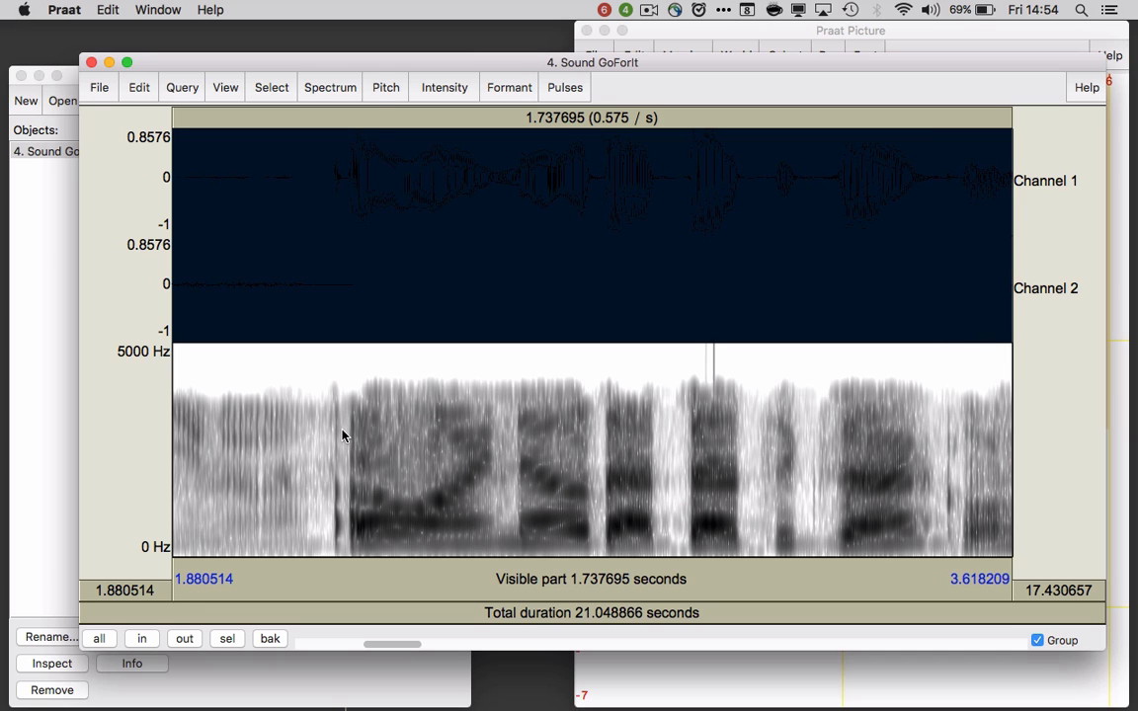
Select the opening phrase from about 2.23 to 2.92 s and play it to check its boundaries
left_click_drag(343, 435, 603, 470)
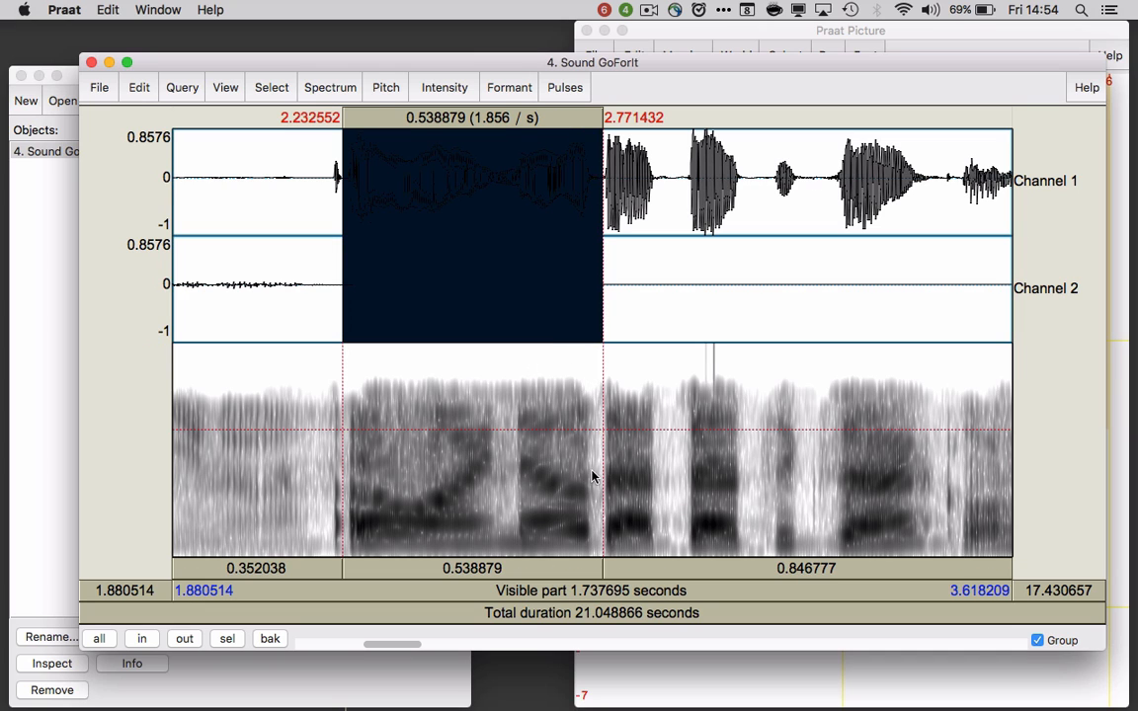
left_click(483, 569)
left_click(335, 410)
left_click_drag(340, 414, 672, 445)
left_click(515, 566)
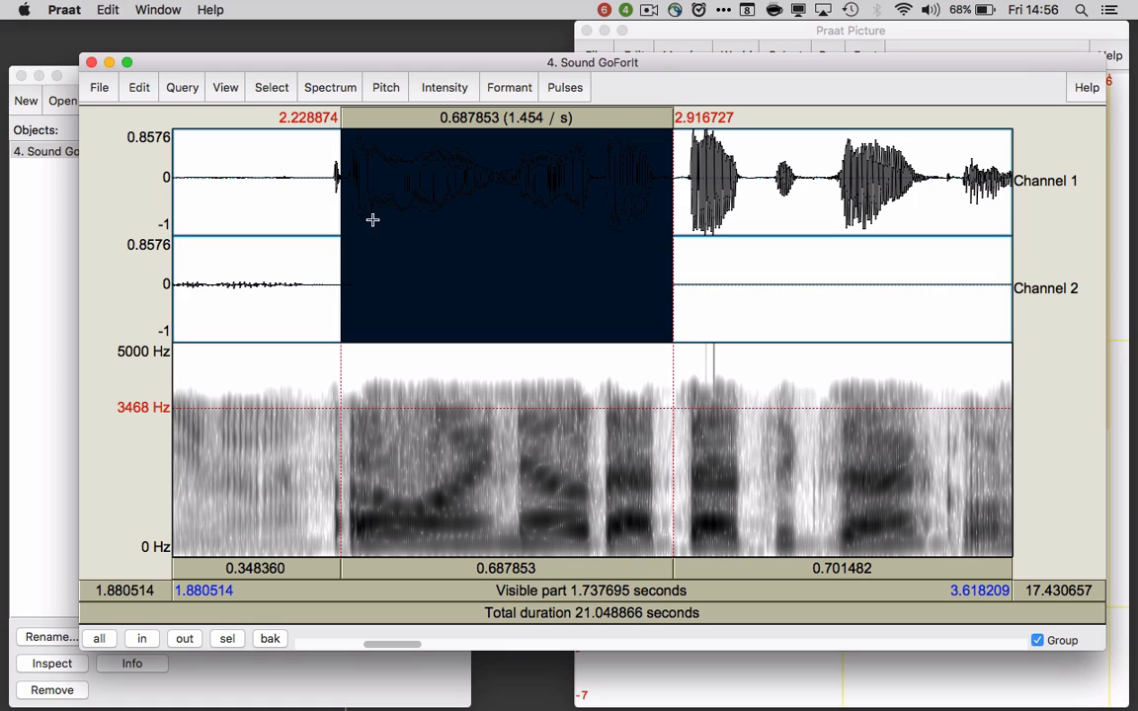
Extract the selected sound with time starting from 0 and rename the extracted object "Oh I know that"
left_click(99, 87)
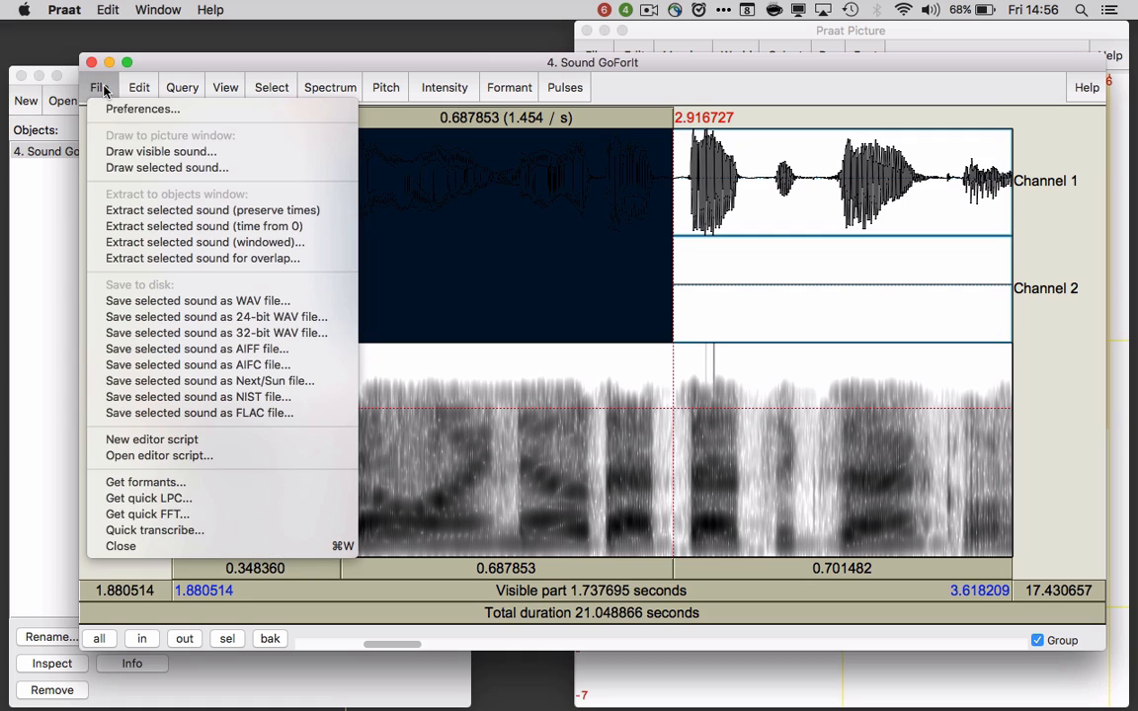
left_click(109, 227)
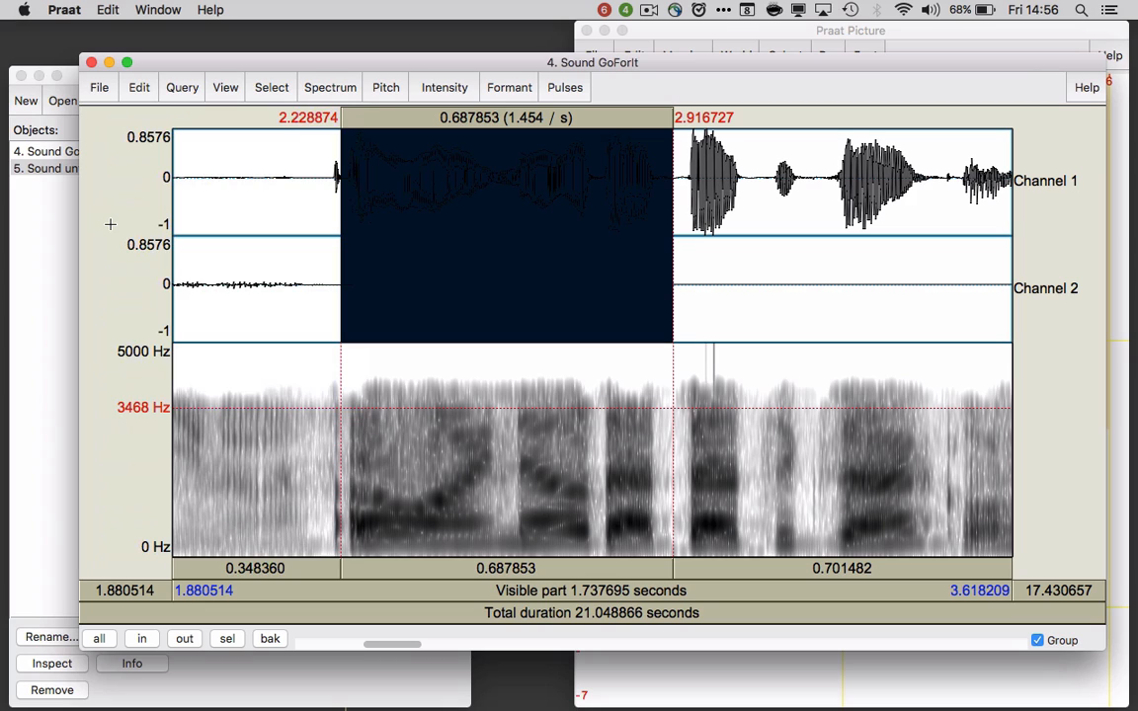
left_click(54, 207)
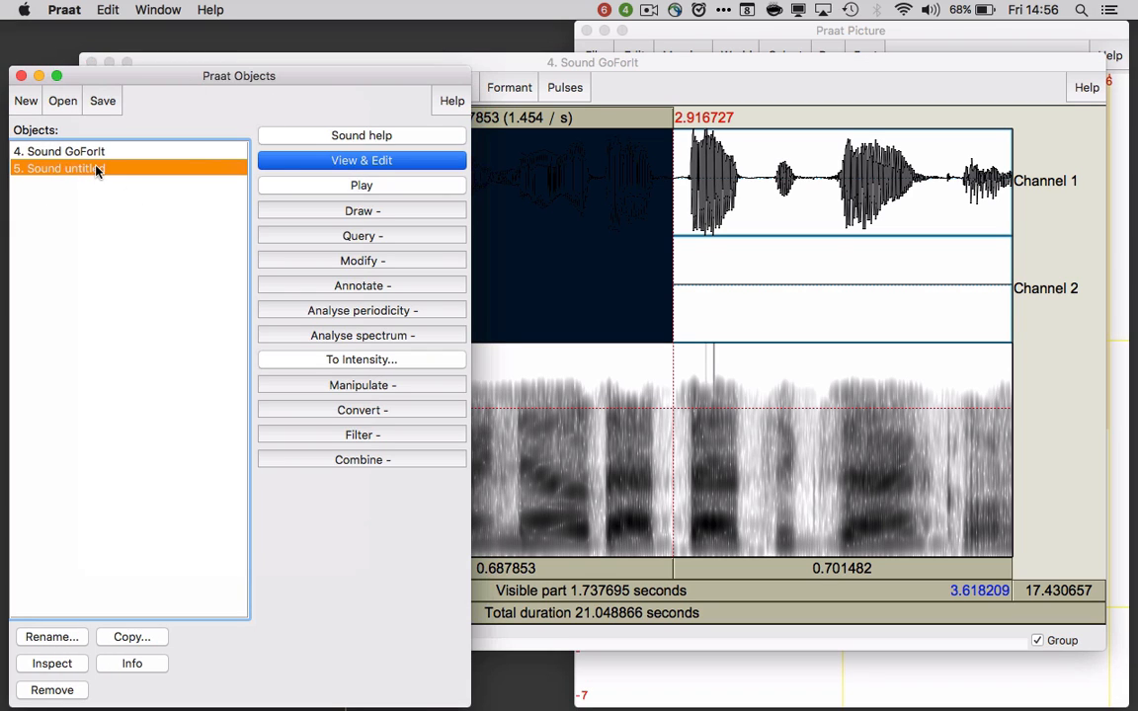
left_click(51, 637)
type("Oh")
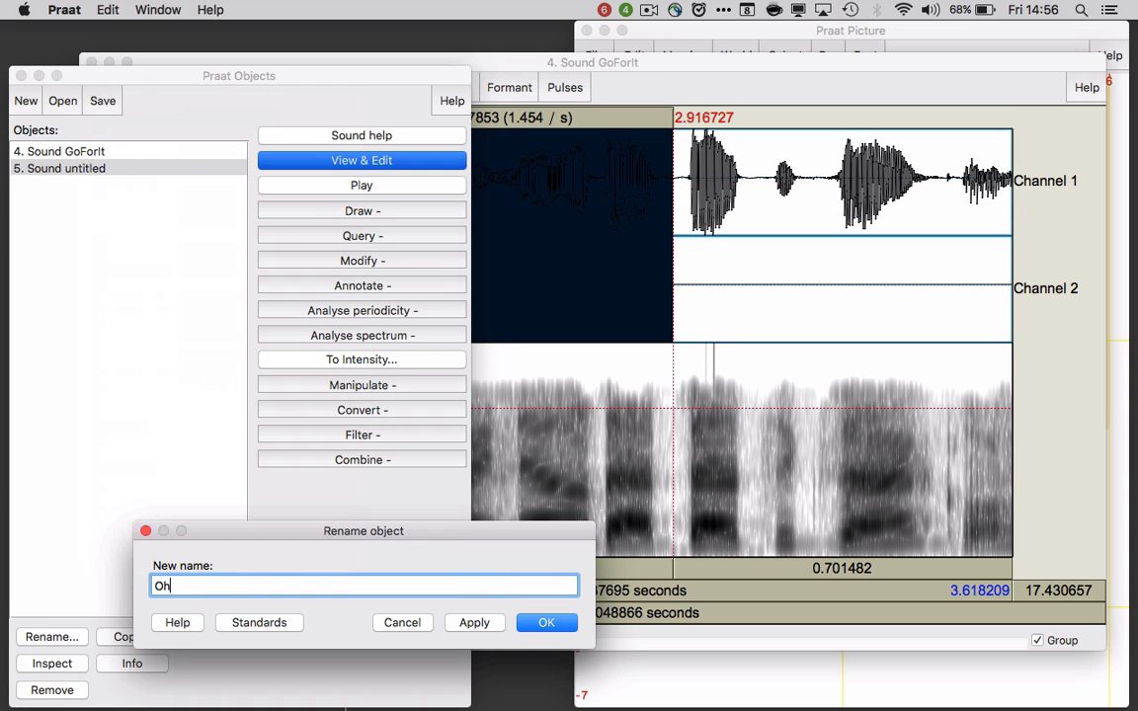
type(" I know that")
left_click(541, 625)
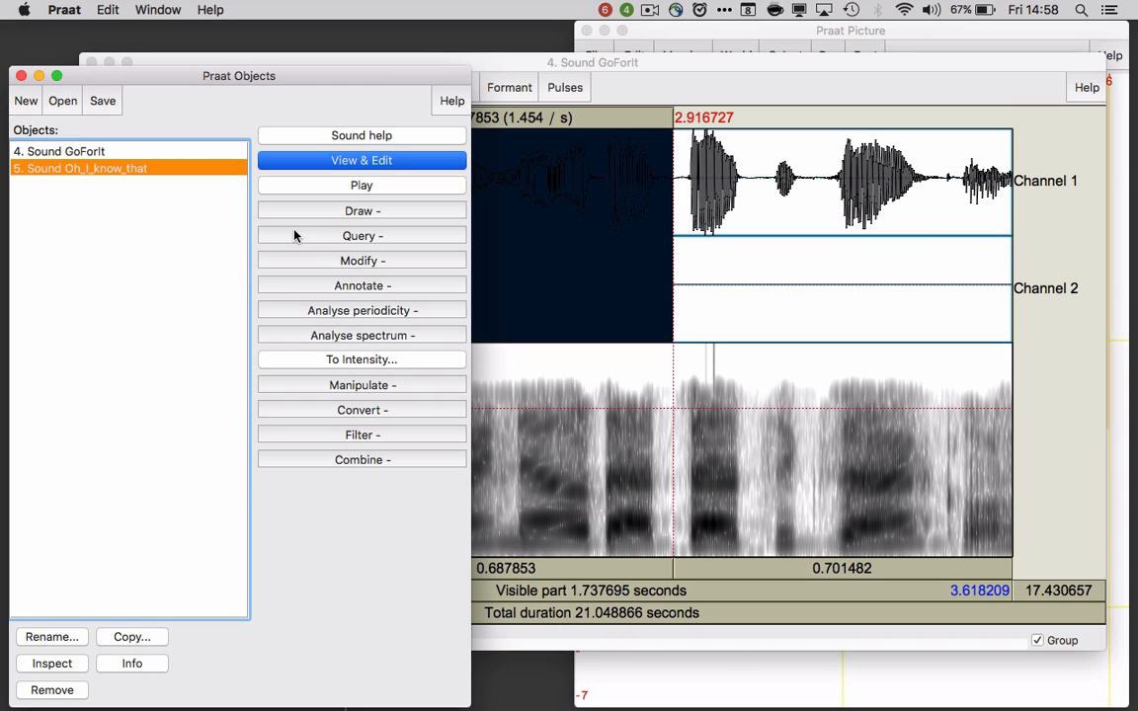
Close the GoForIt editor, then open the Oh_I_know_that sound for viewing and editing and play it
left_click(692, 63)
key("super+w")
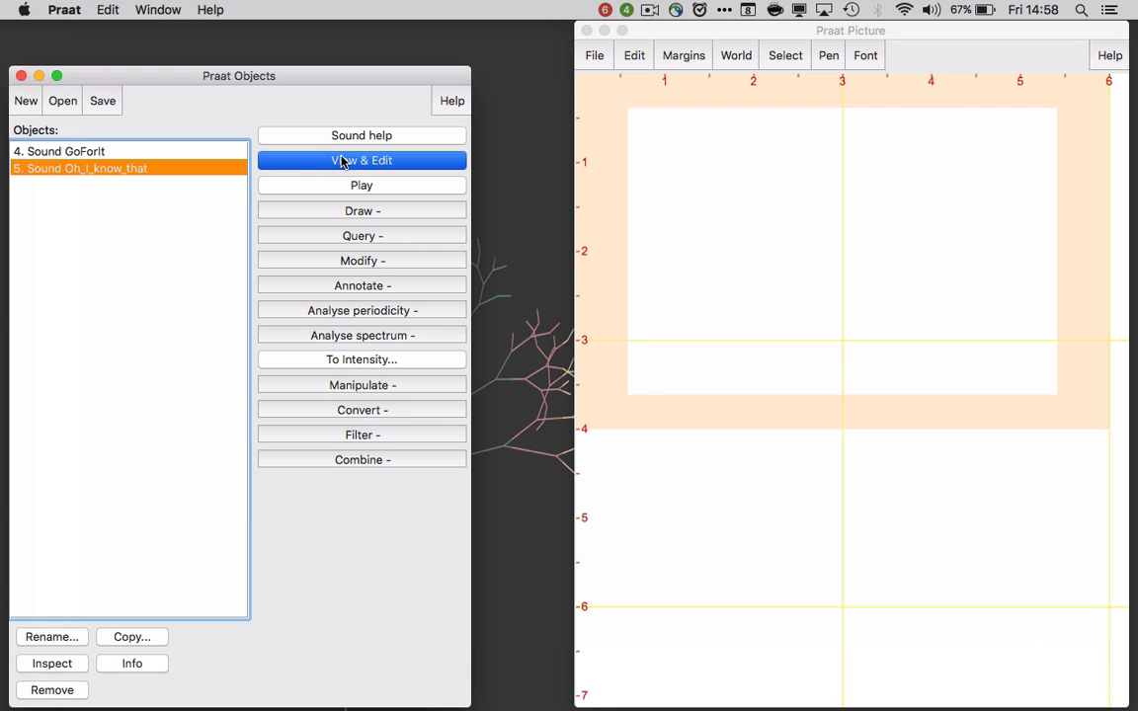
left_click(297, 161)
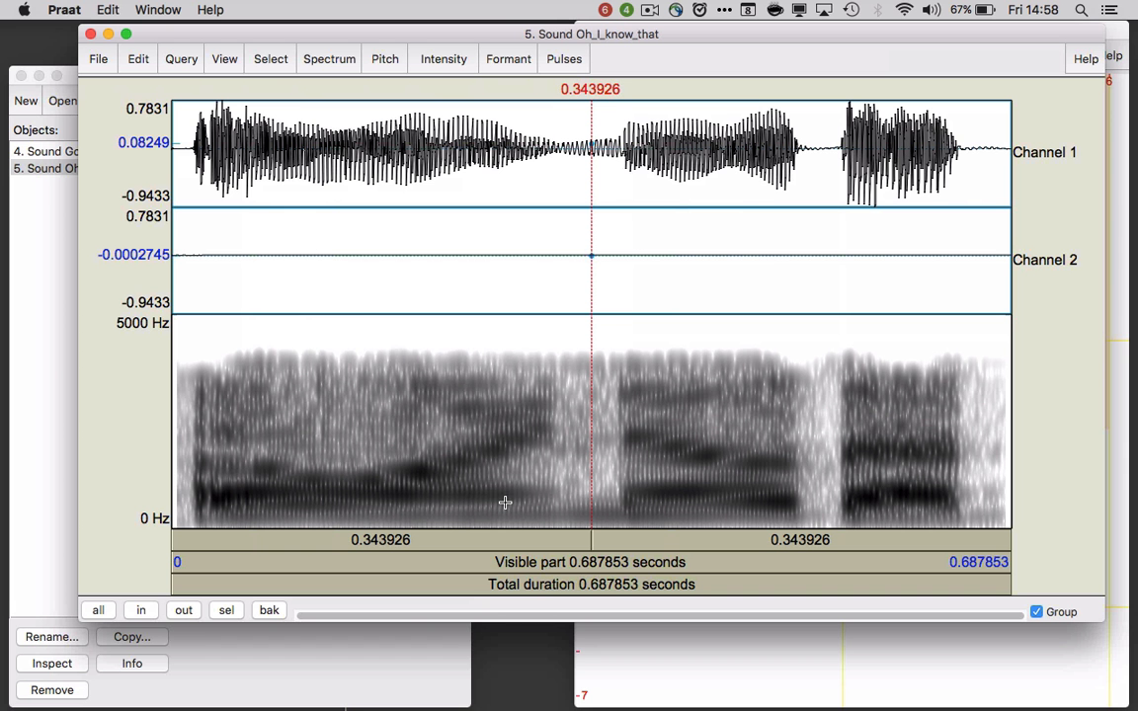
left_click(589, 562)
Show the pitch and intensity contours over the spectrogram of the Oh_I_know_that sound
left_click(392, 63)
left_click(394, 81)
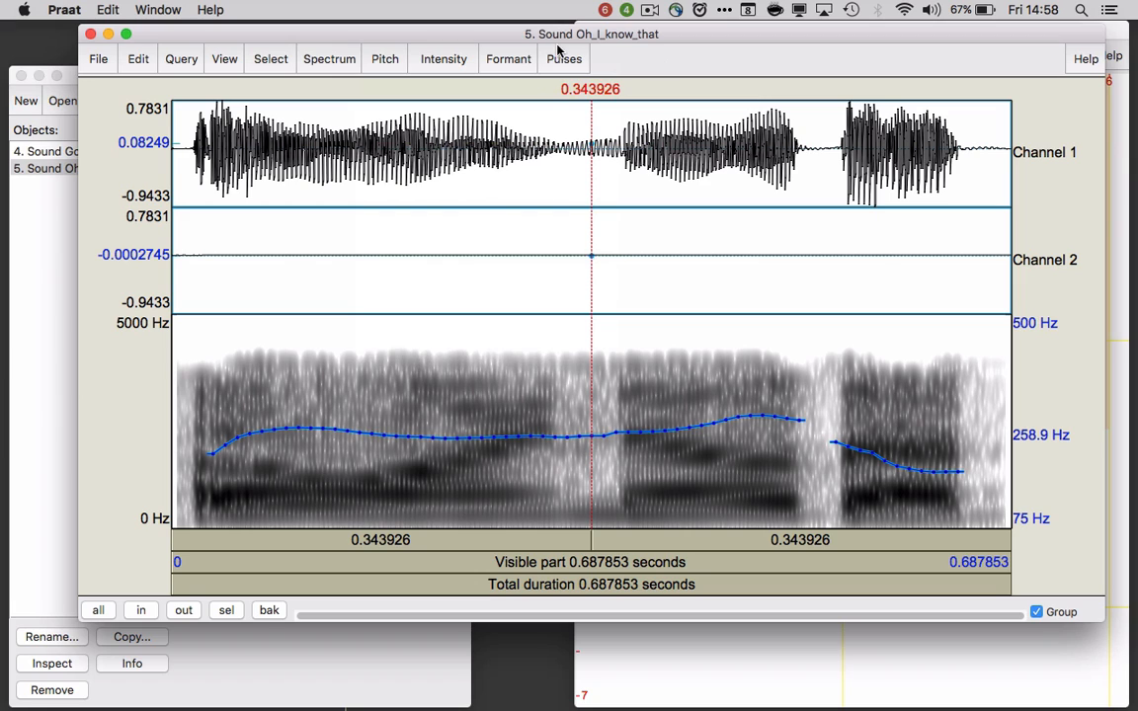
left_click(446, 61)
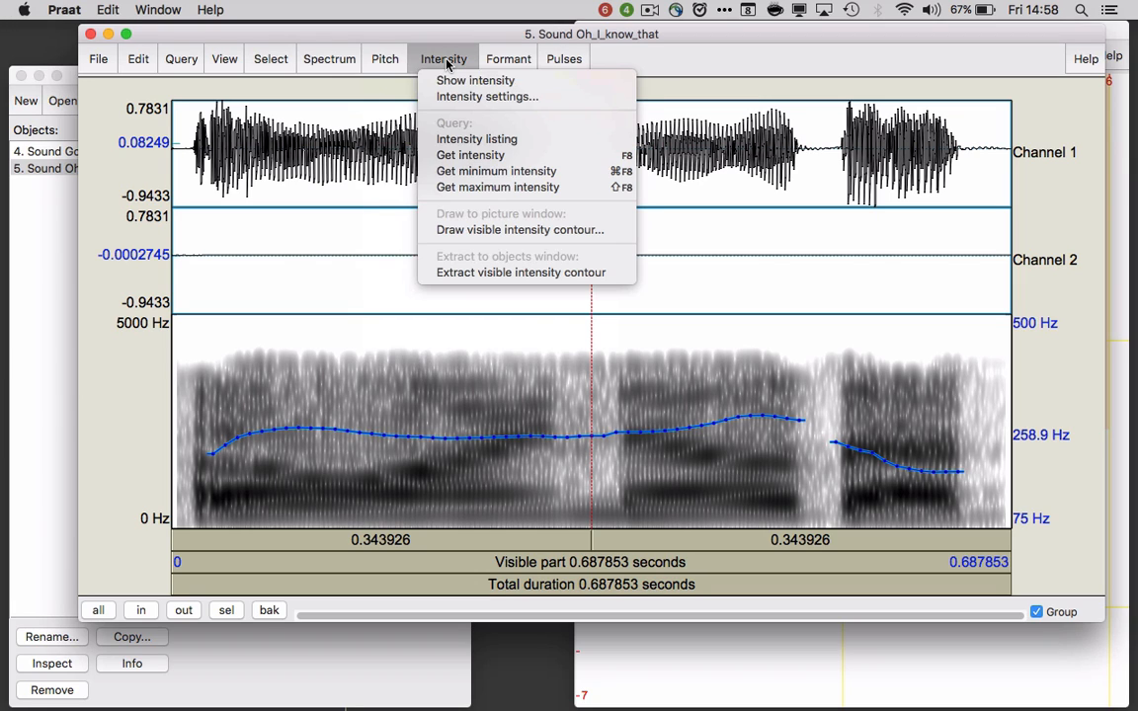
left_click(447, 81)
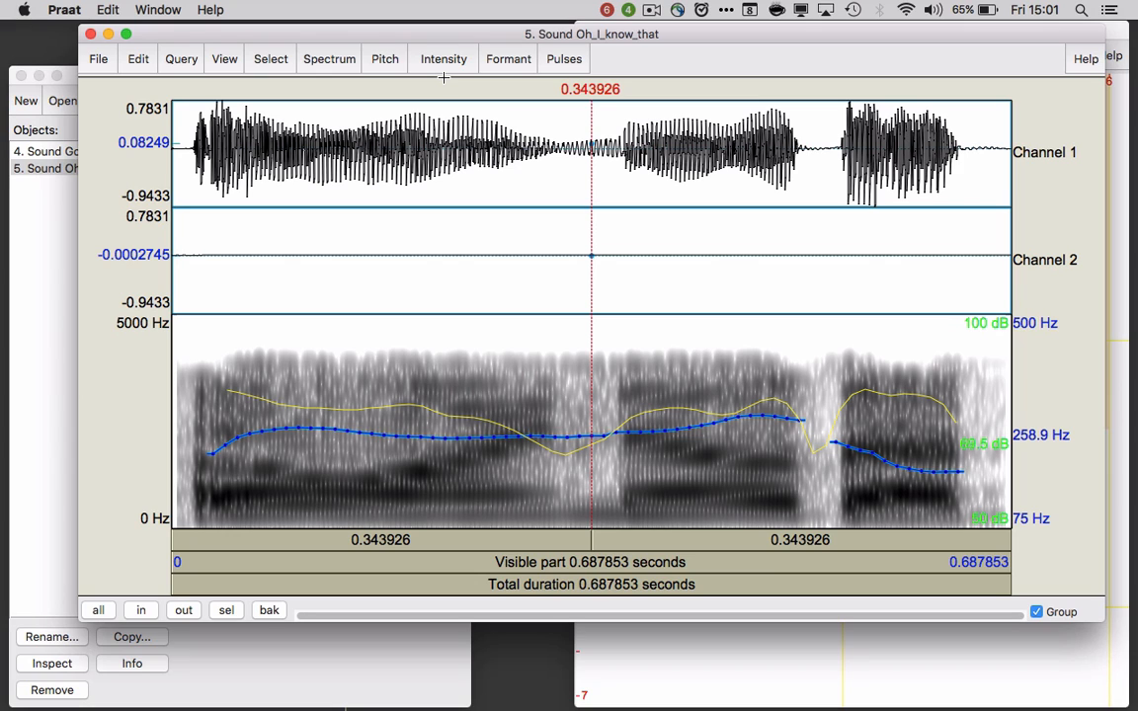
Extract the visible pitch contour to the objects list and rename the Pitch object "Oh I know that"
left_click(391, 60)
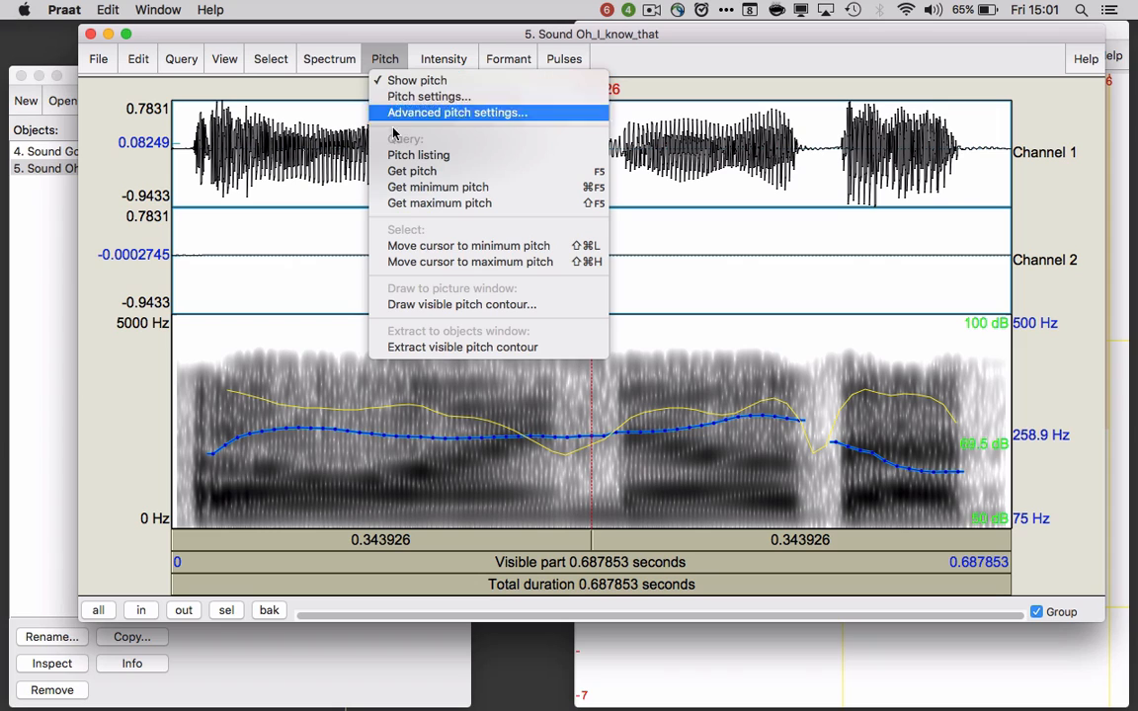
left_click(414, 348)
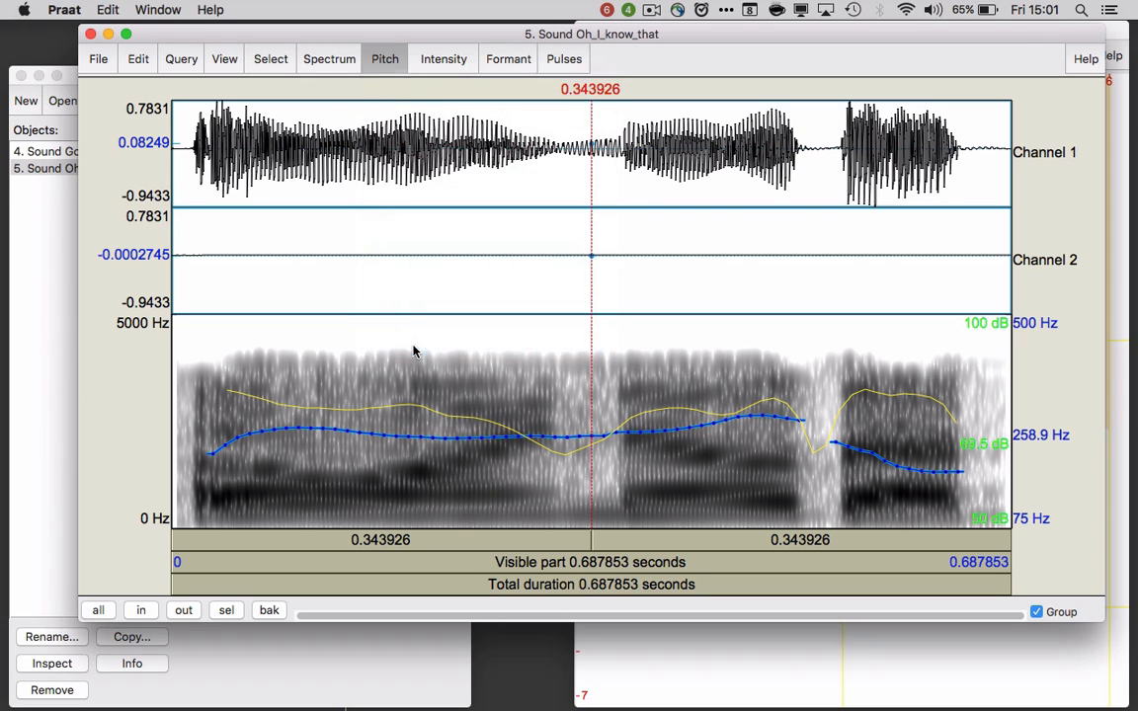
left_click(45, 255)
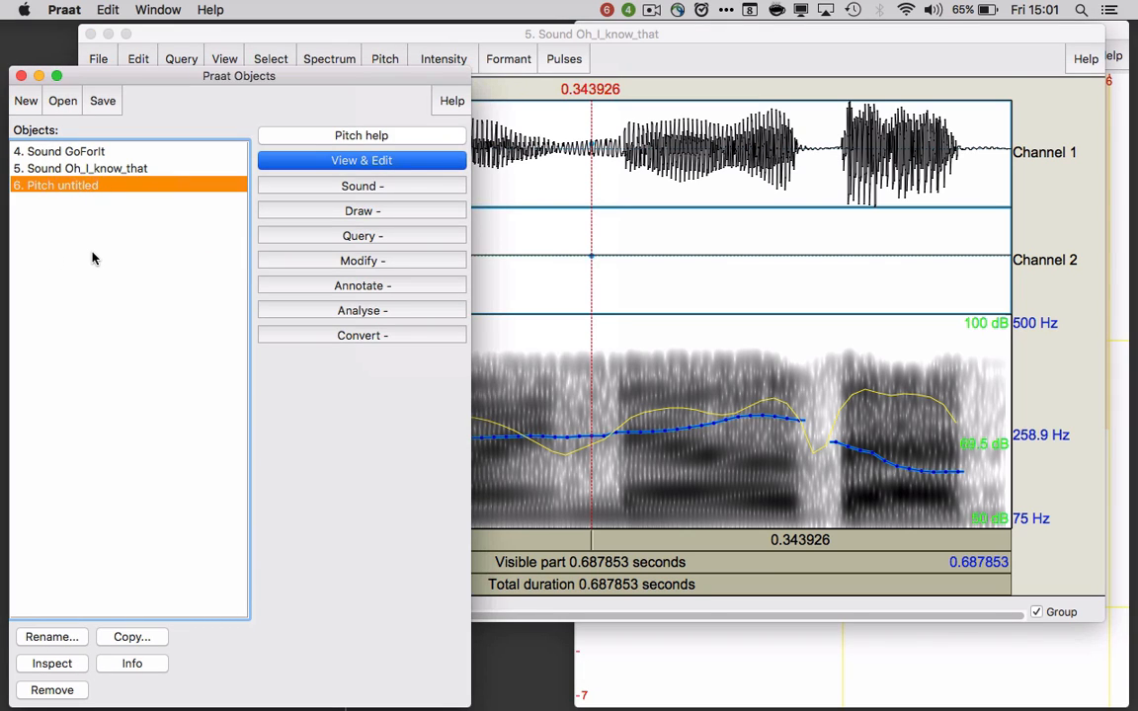
left_click(55, 638)
key("super+a")
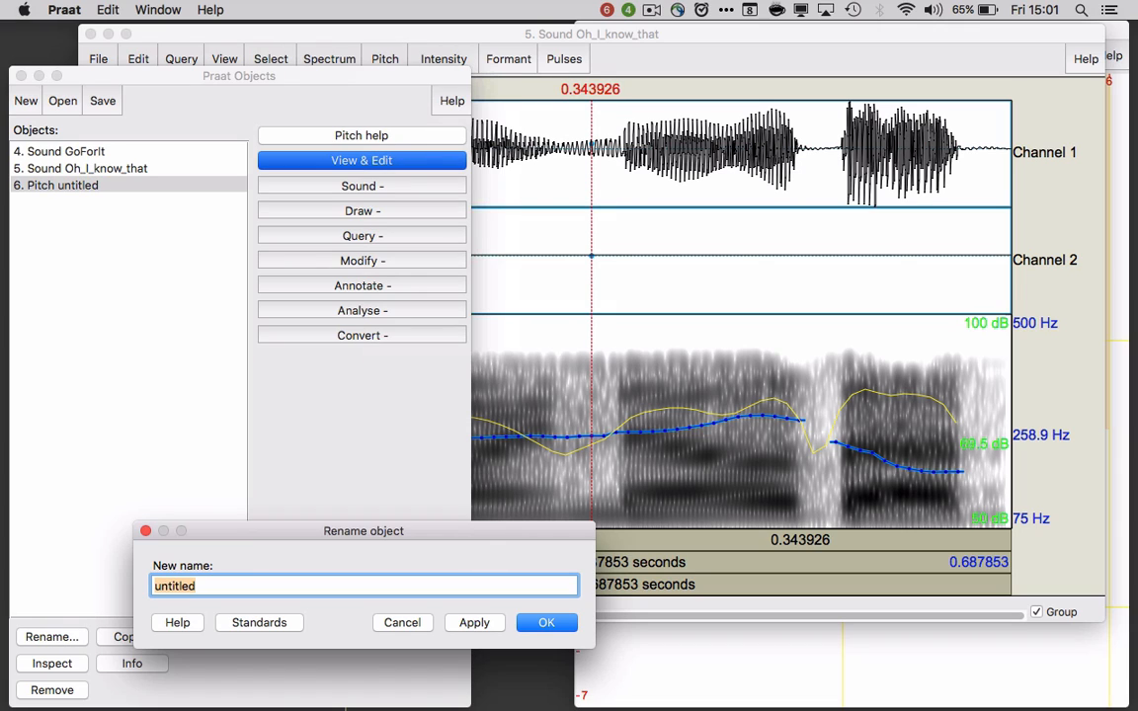
type("Oh I know that")
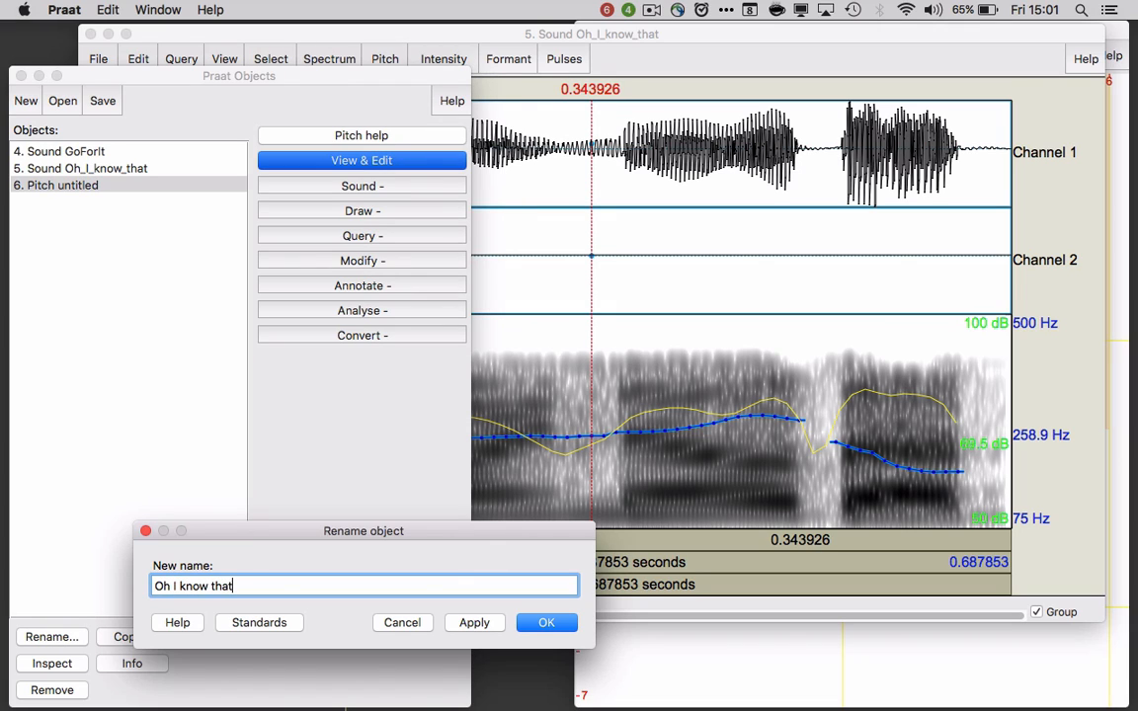
key("Return")
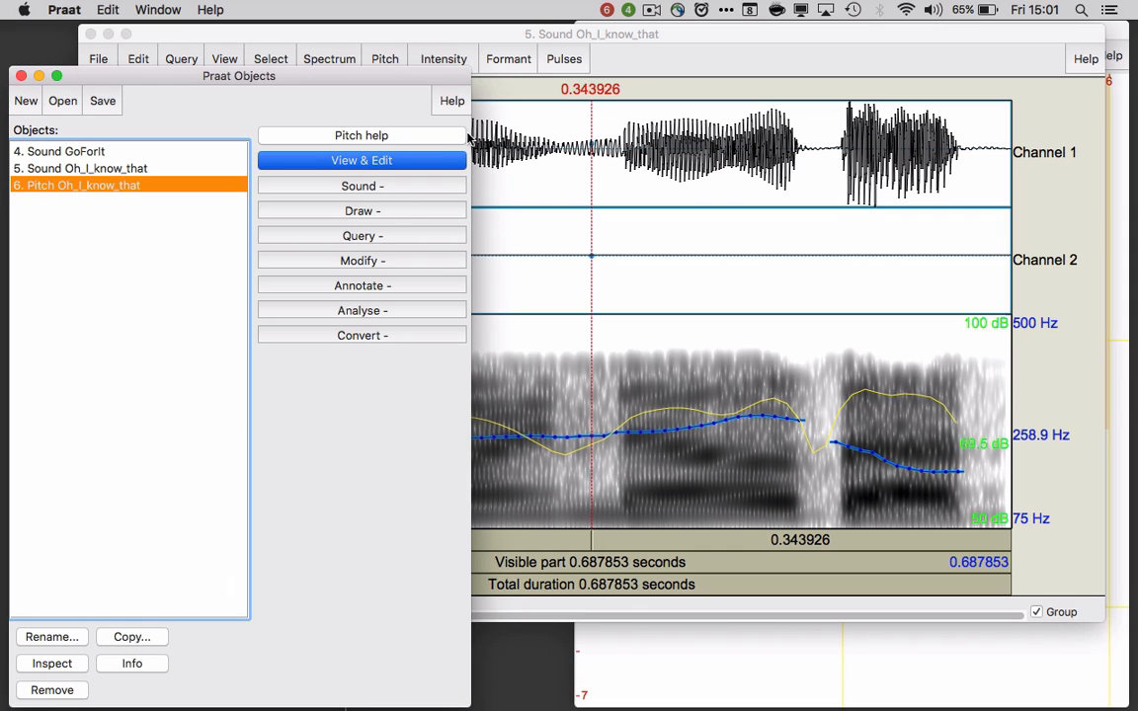
Extract the visible intensity contour to the objects list and rename the Intensity object "Oh I know that"
left_click(608, 52)
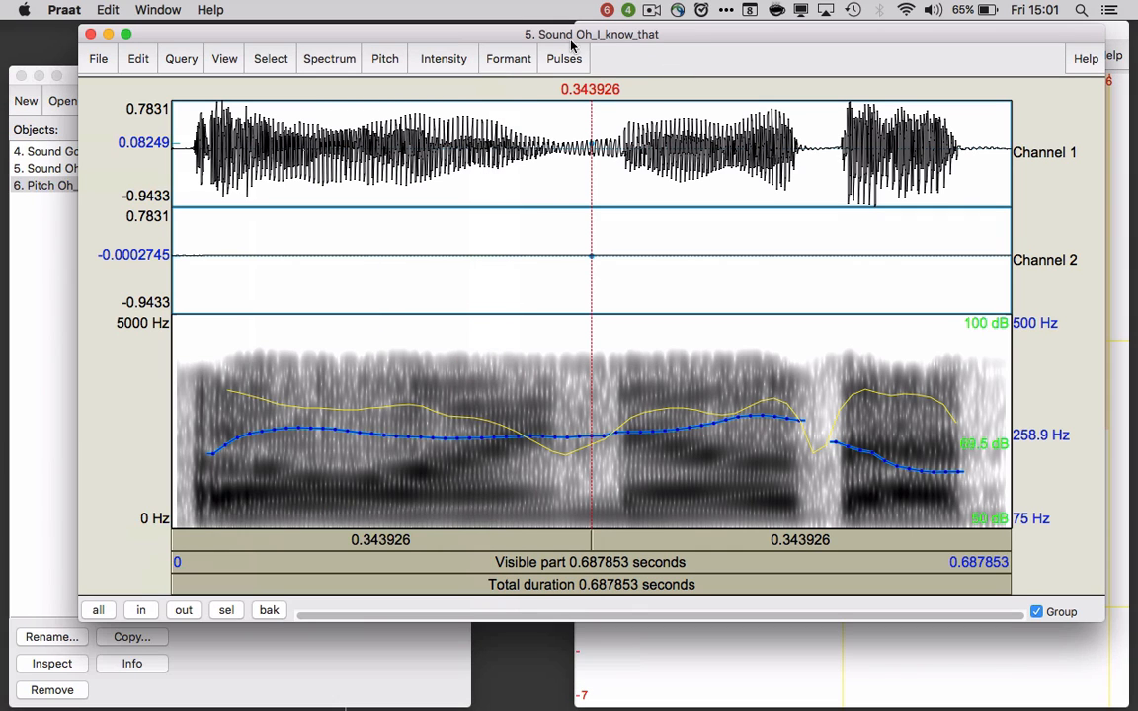
left_click(434, 59)
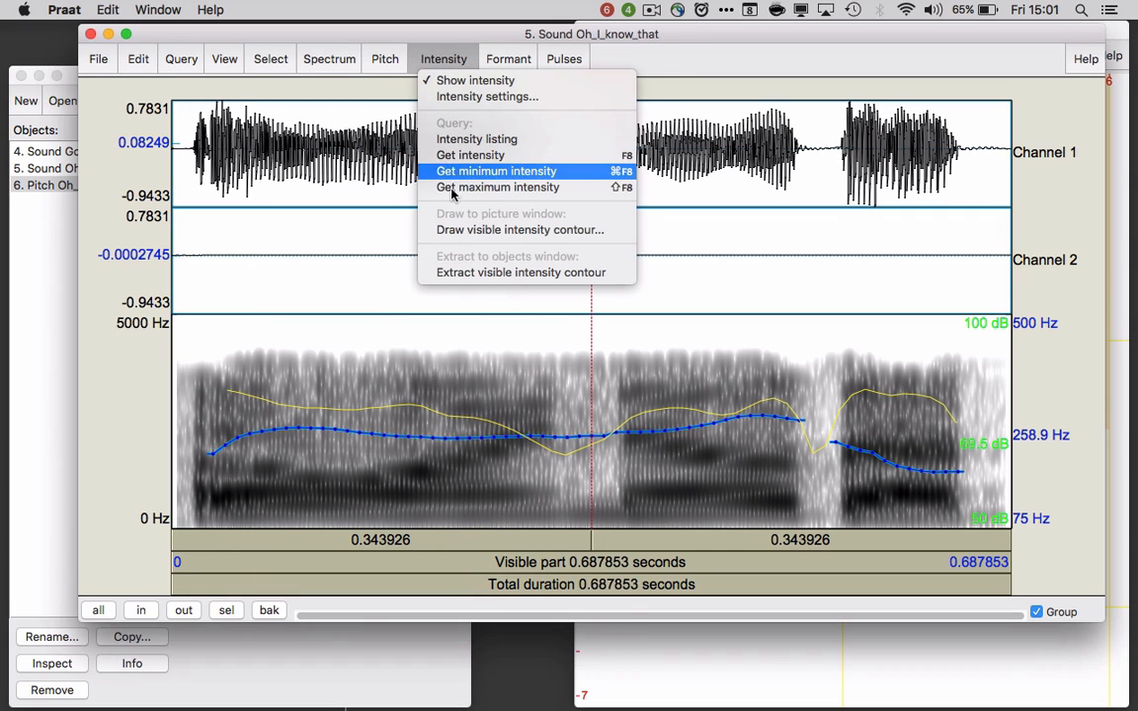
left_click(490, 268)
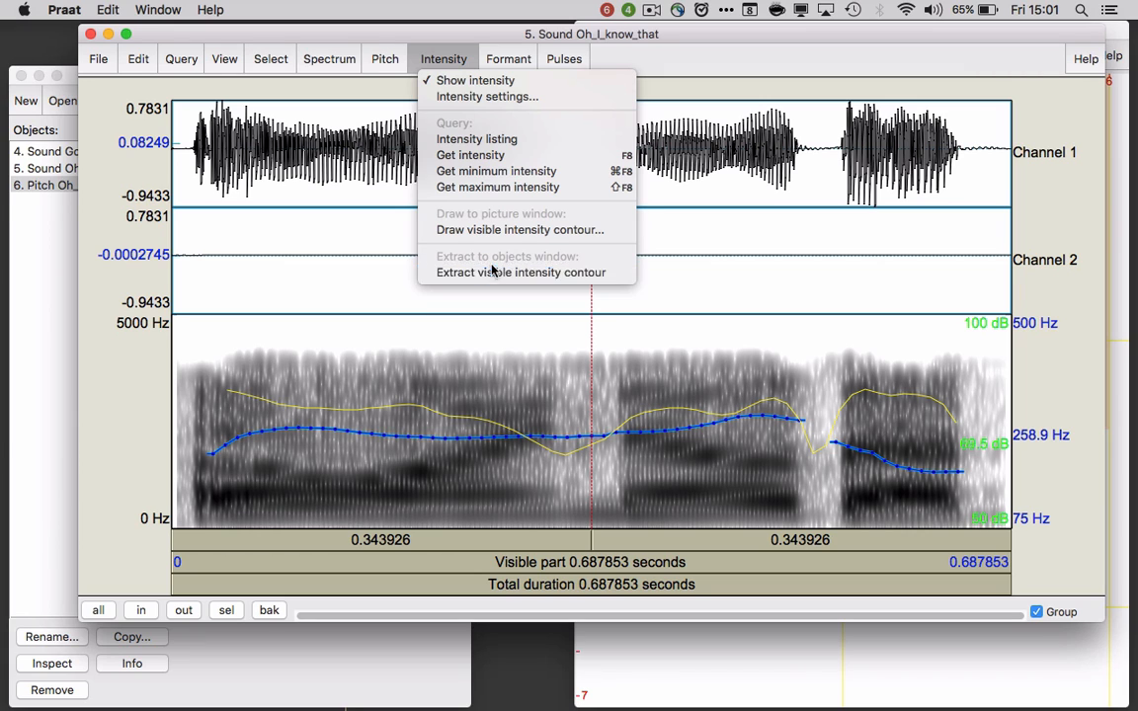
left_click(51, 235)
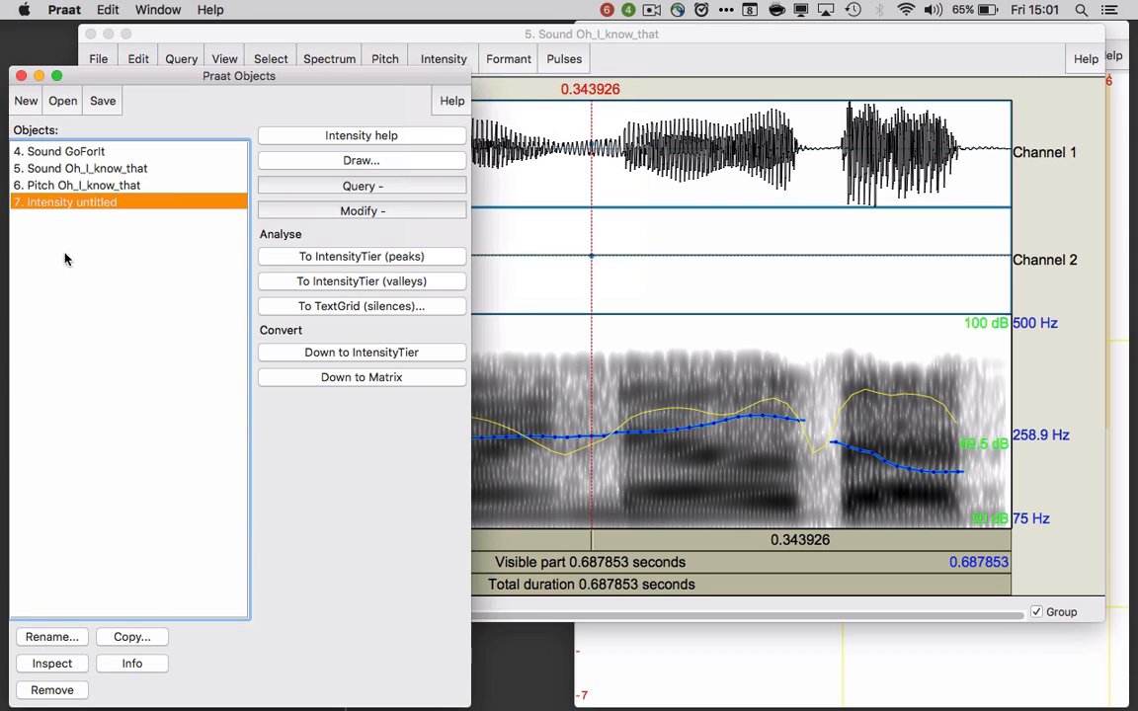
left_click(49, 637)
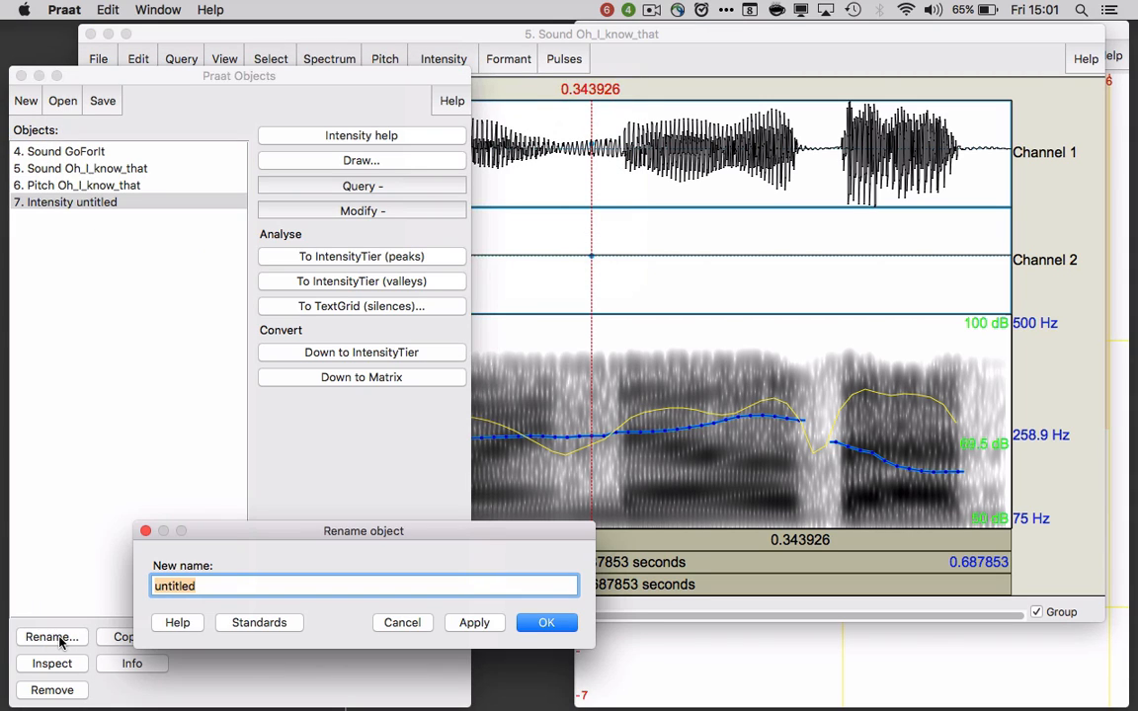
type("Oh I know that")
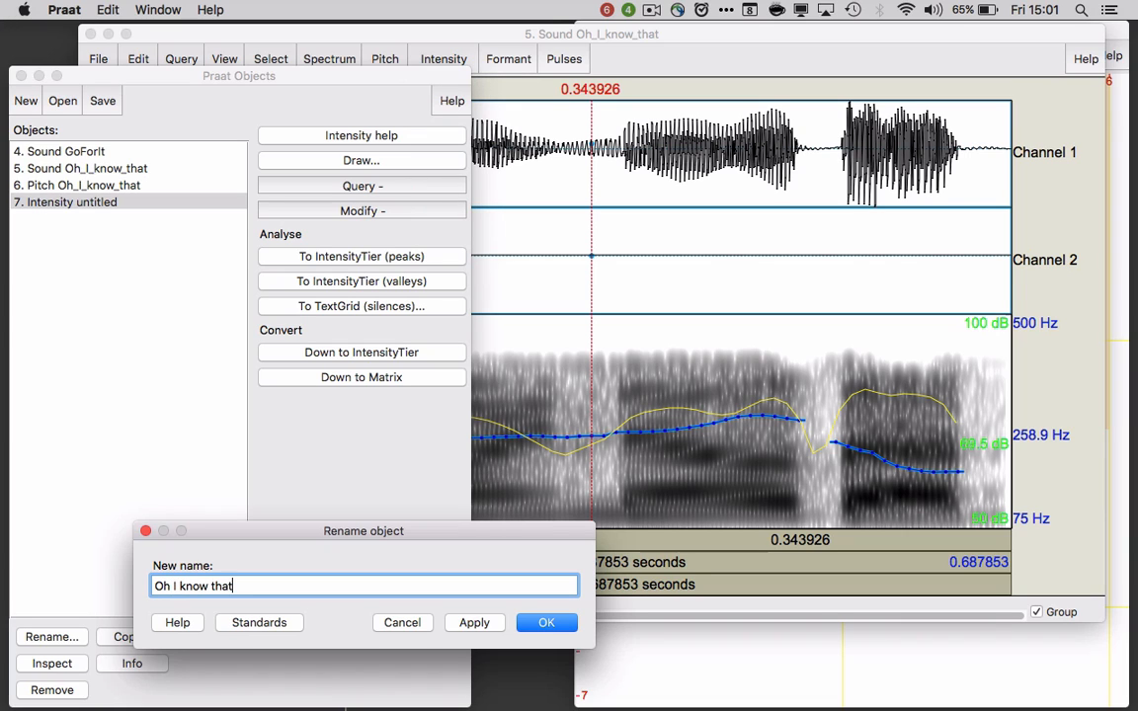
key("Return")
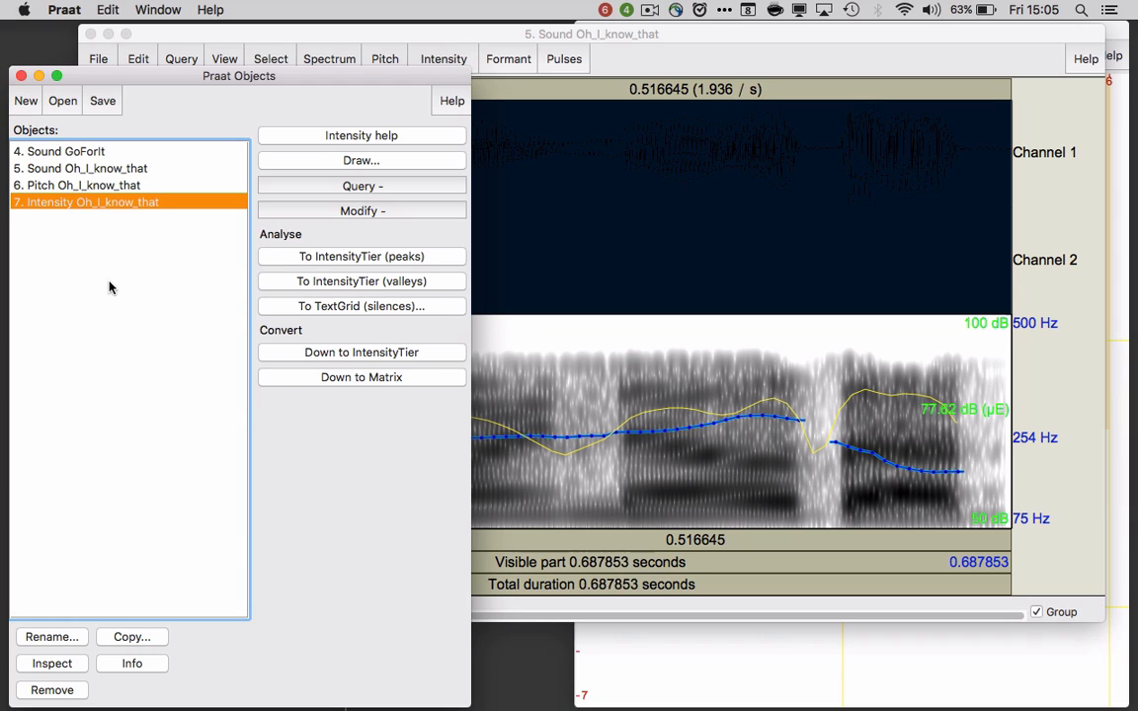
Create a TextGrid with a single interval tier named "words" for the Oh_I_know_that sound and open both together for editing
left_click(57, 170)
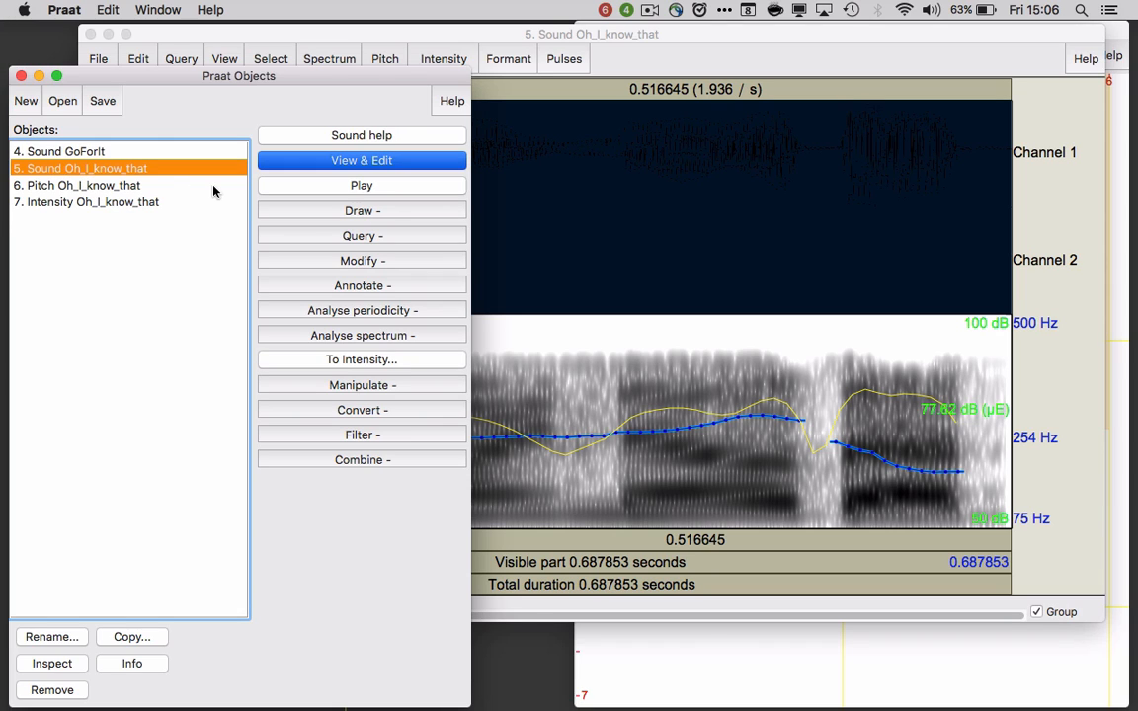
left_click(326, 286)
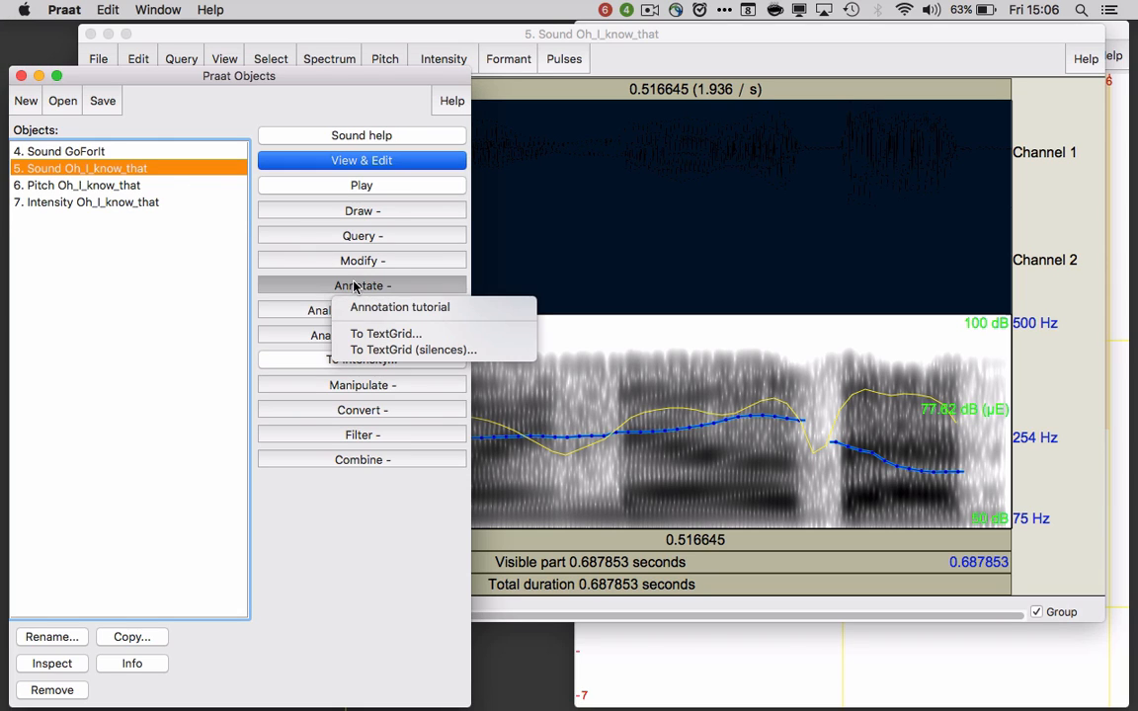
left_click(373, 334)
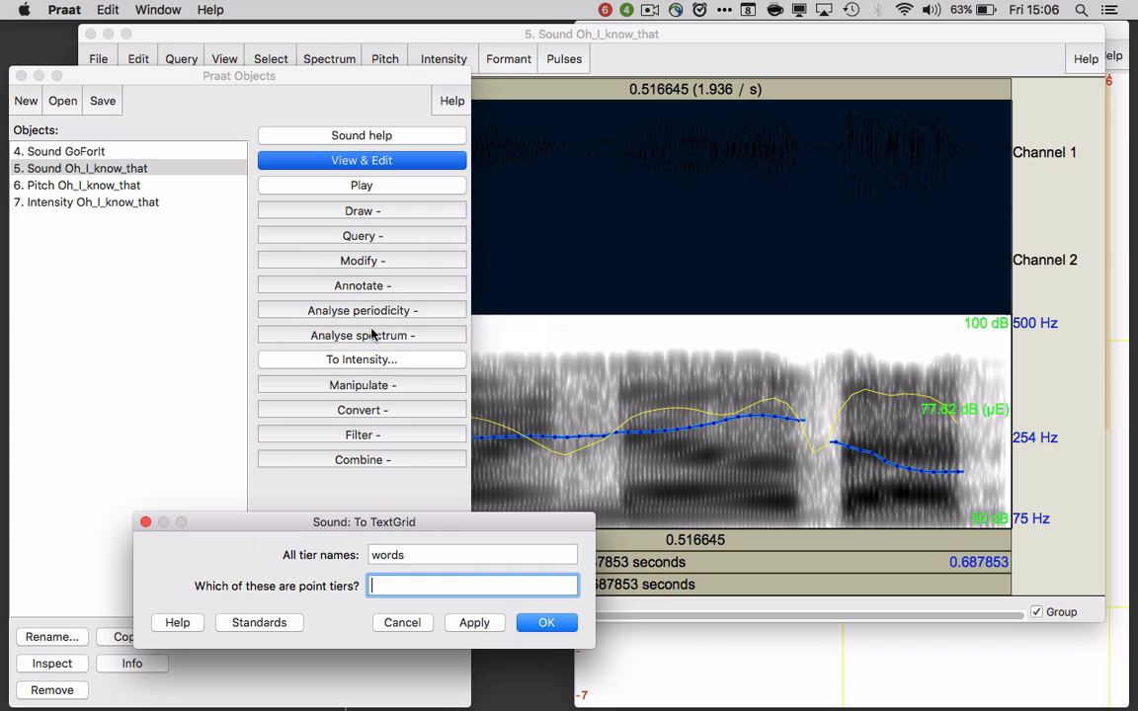
double_click(393, 554)
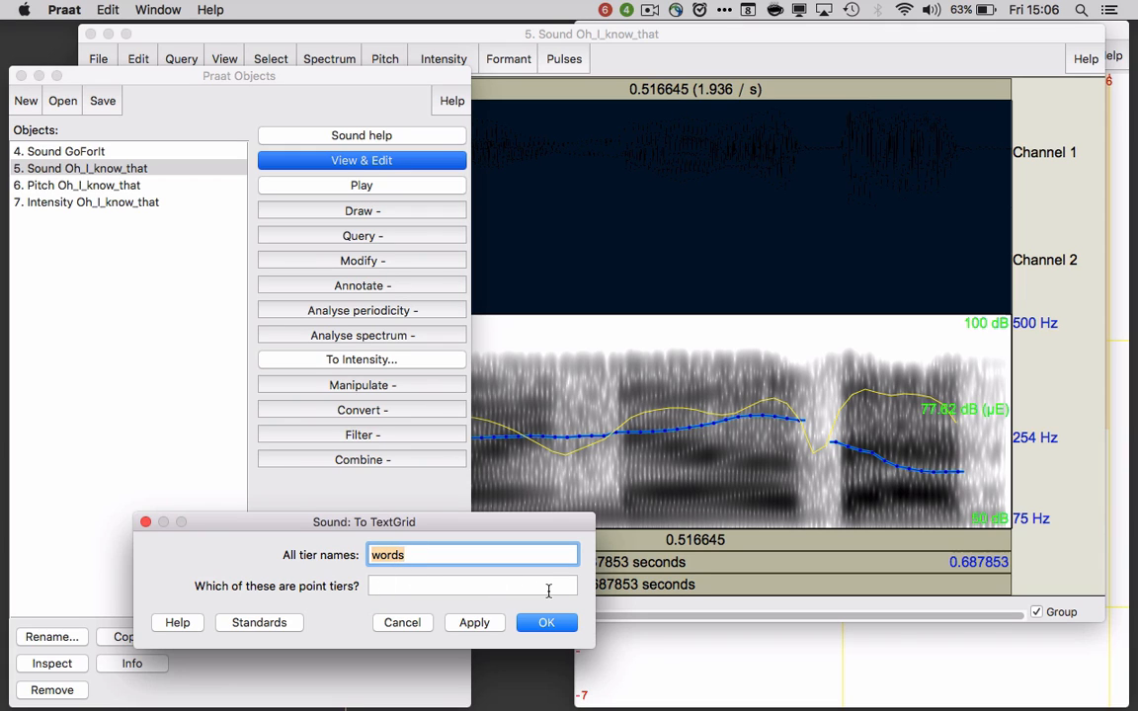
left_click(550, 624)
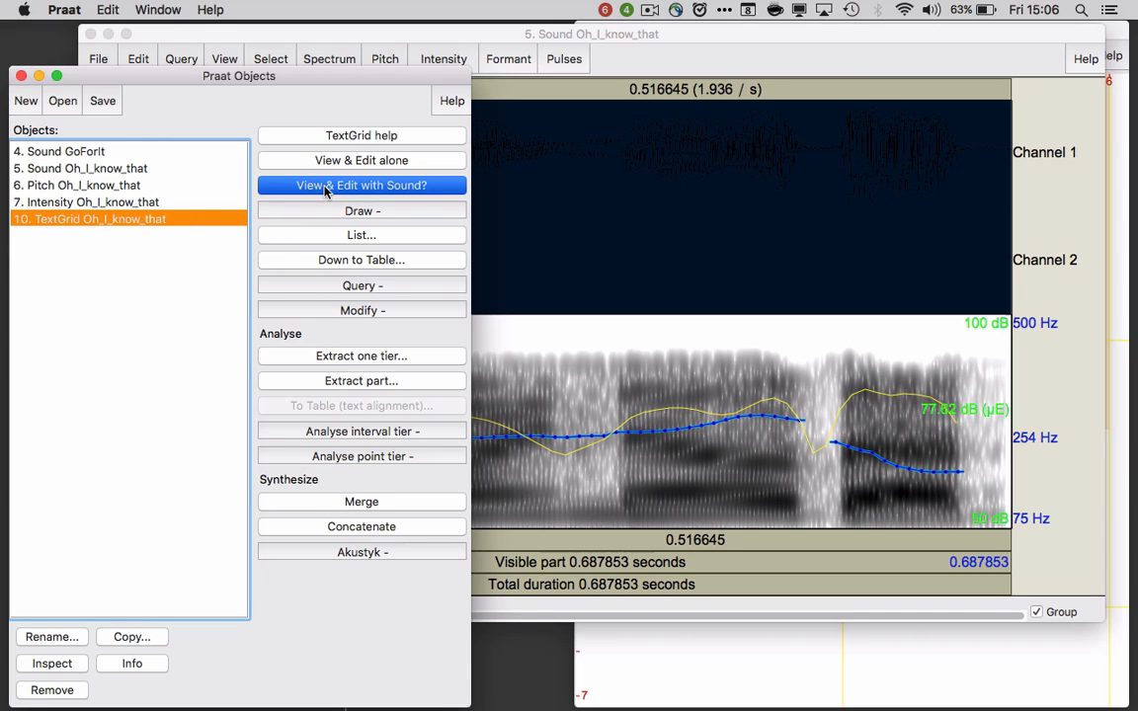
left_click(128, 170, "super")
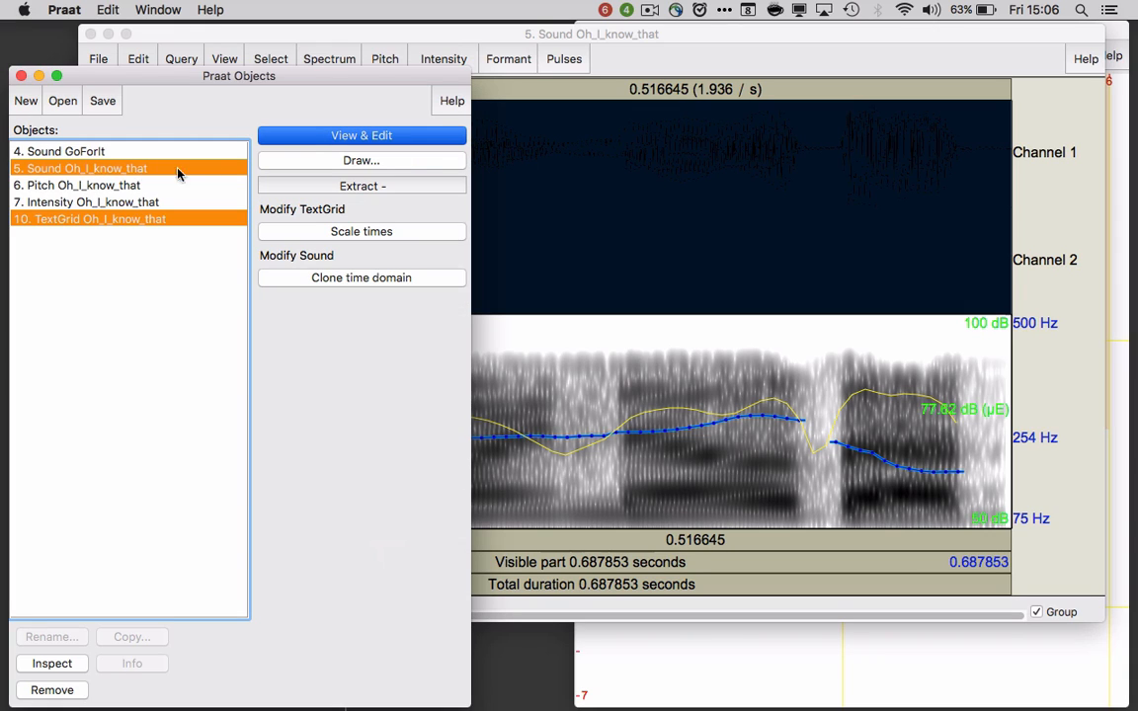
left_click(374, 140)
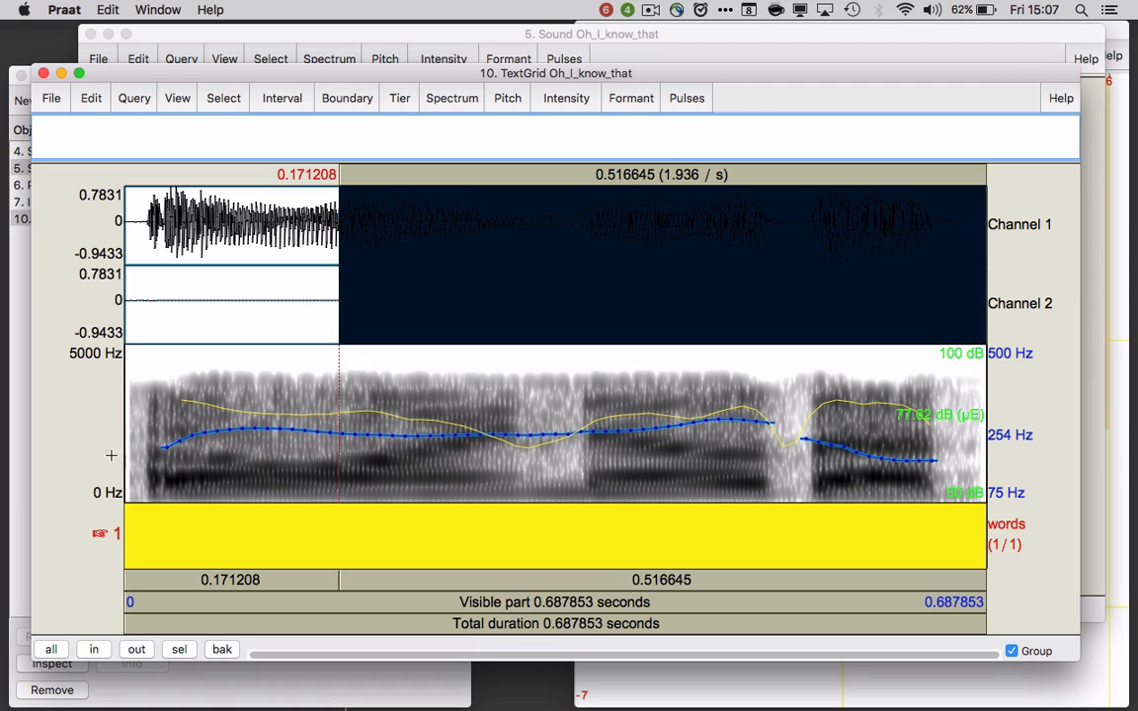
Select and play the first word, and add a boundary at its start on the words tier, at about 0.008 s
left_click_drag(138, 434, 339, 435)
left_click(243, 580)
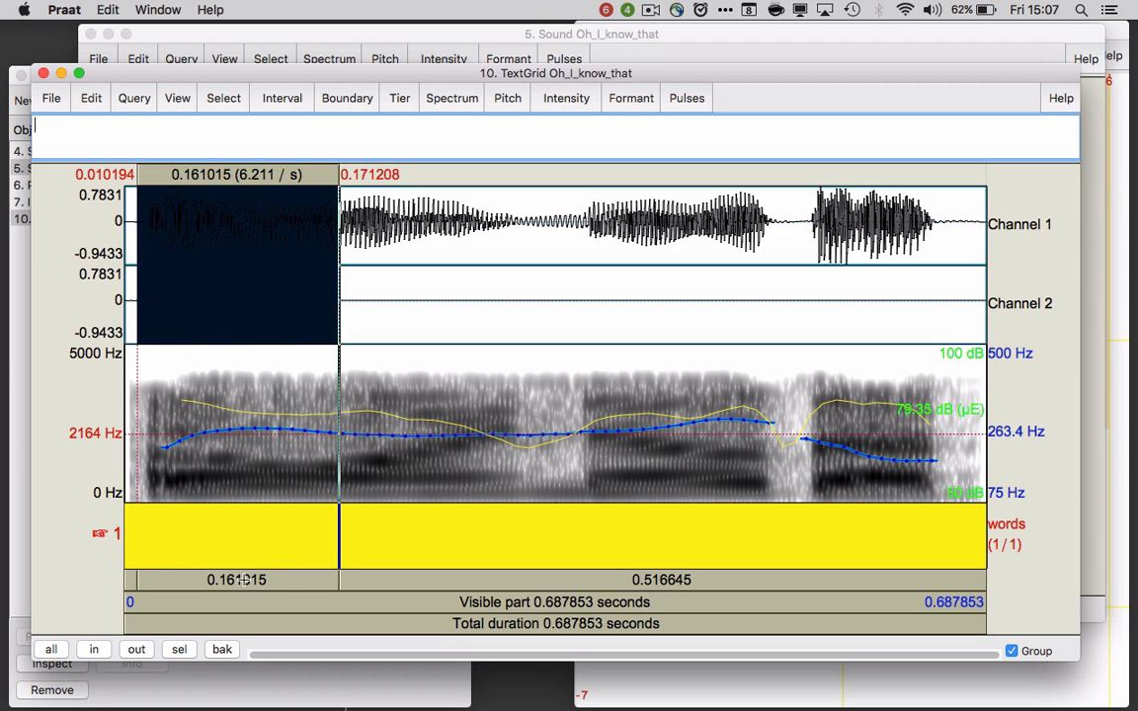
left_click(243, 580)
left_click(243, 580)
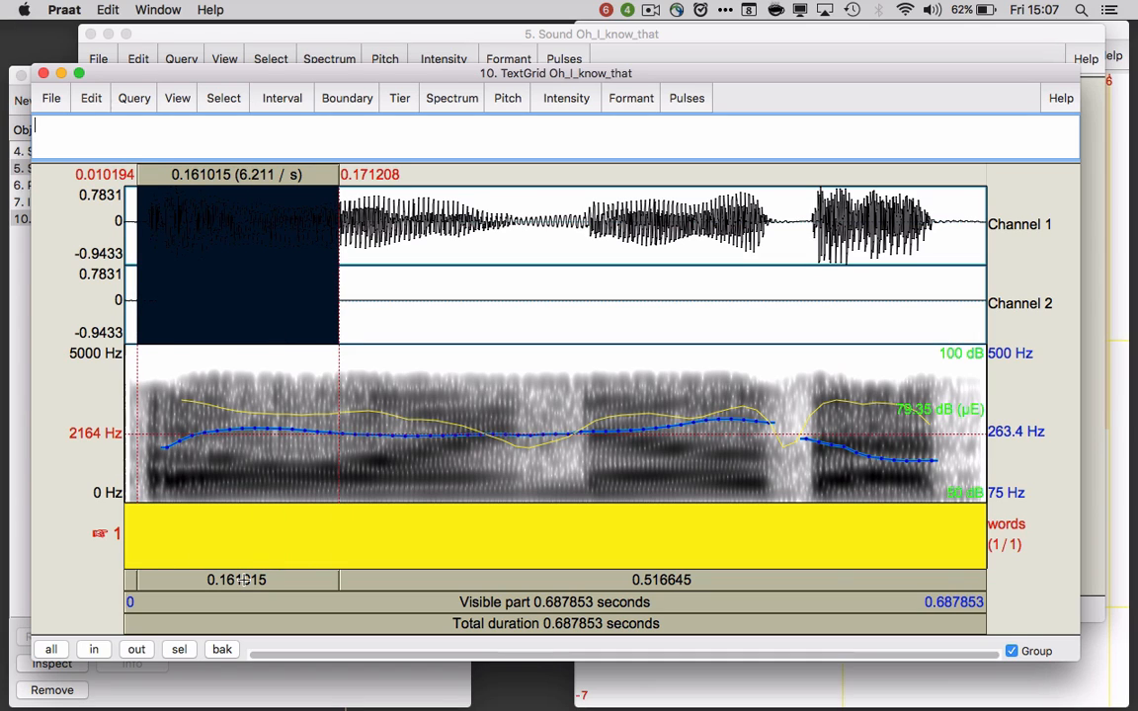
left_click(135, 502)
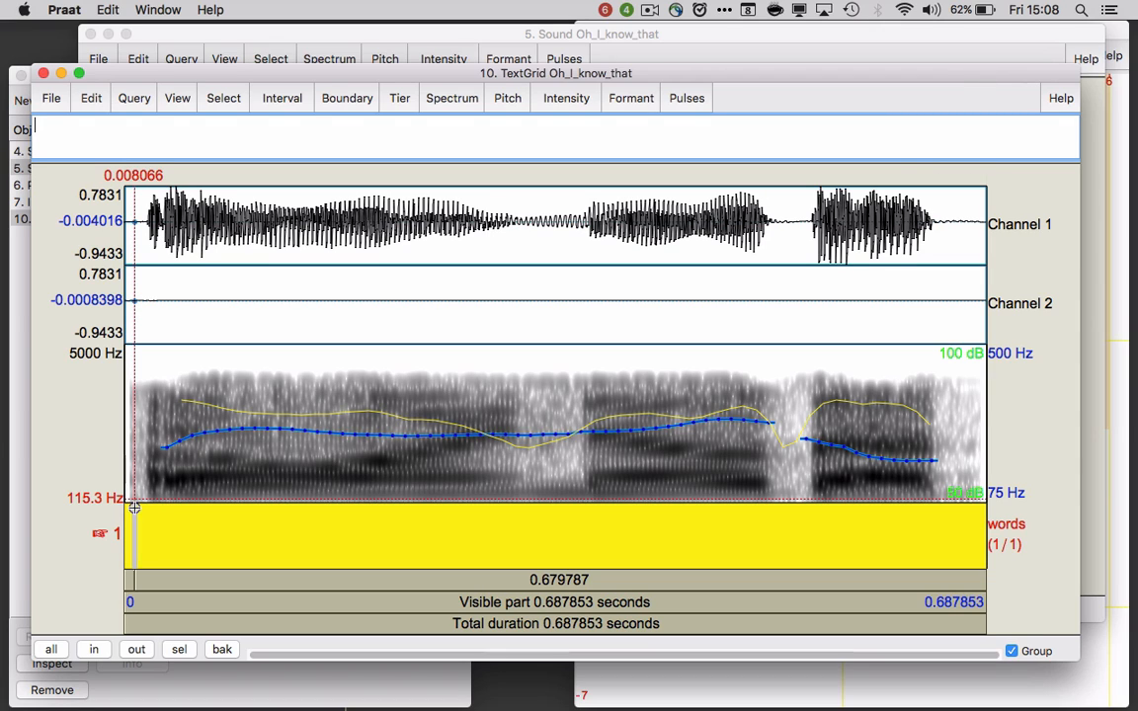
left_click(133, 507)
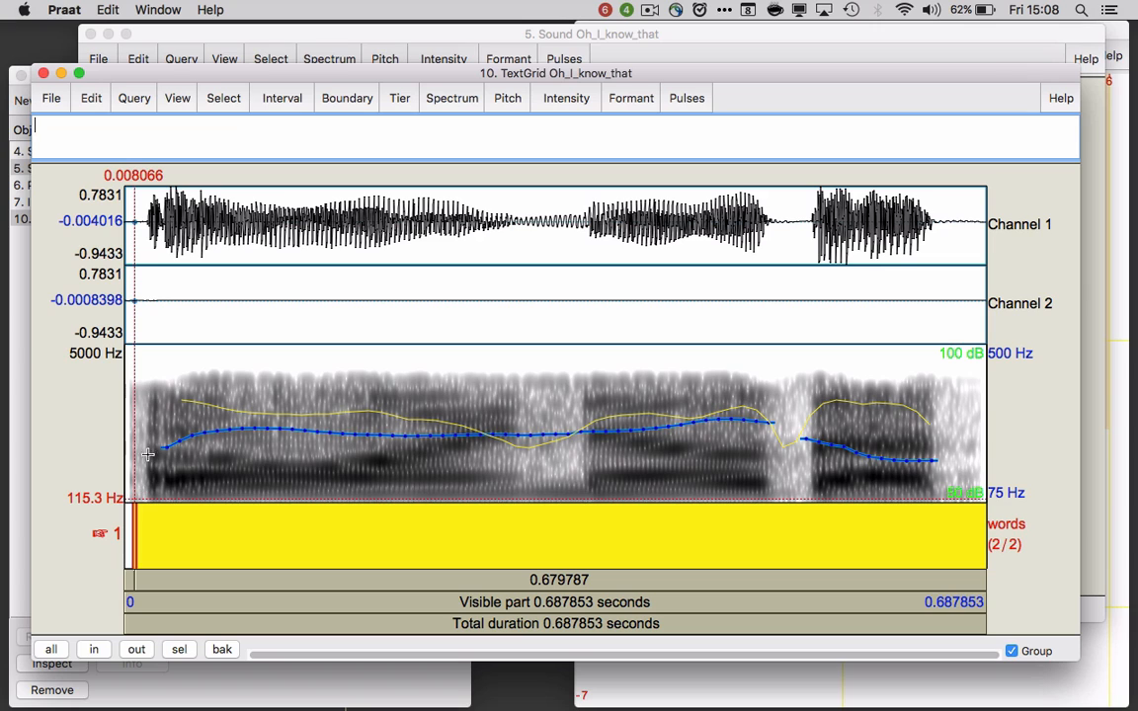
Add a boundary at the end of the first word, at about 0.164 s, and label the interval "Oh"
left_click_drag(136, 410, 331, 458)
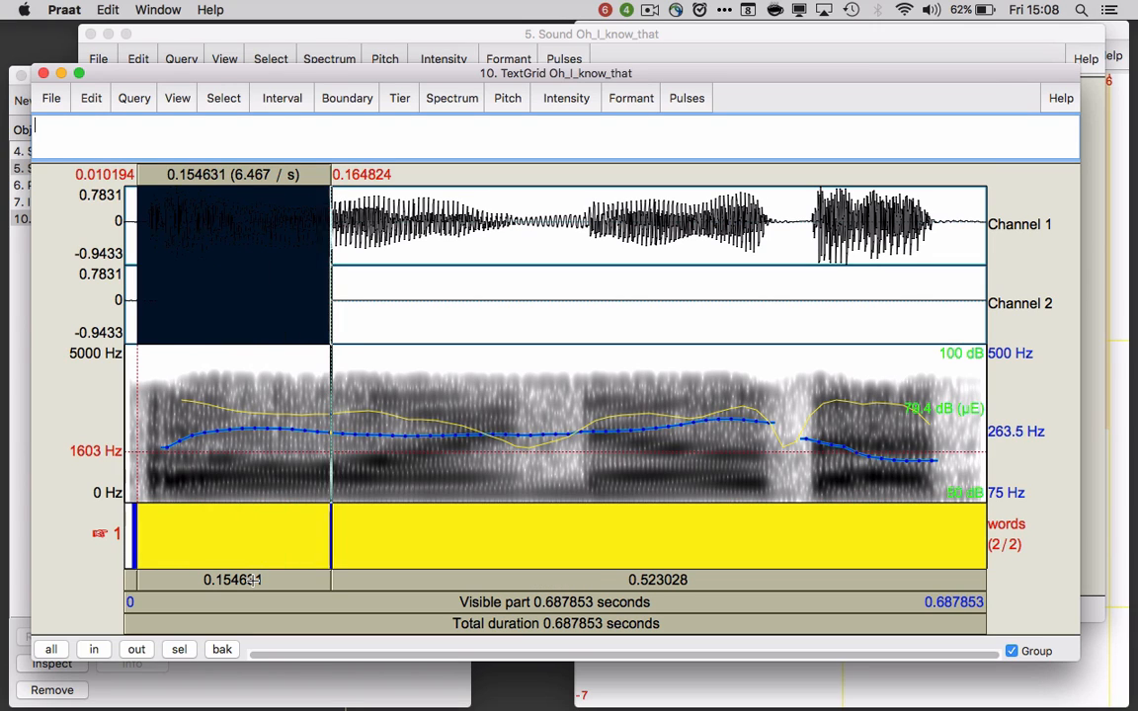
left_click(330, 494)
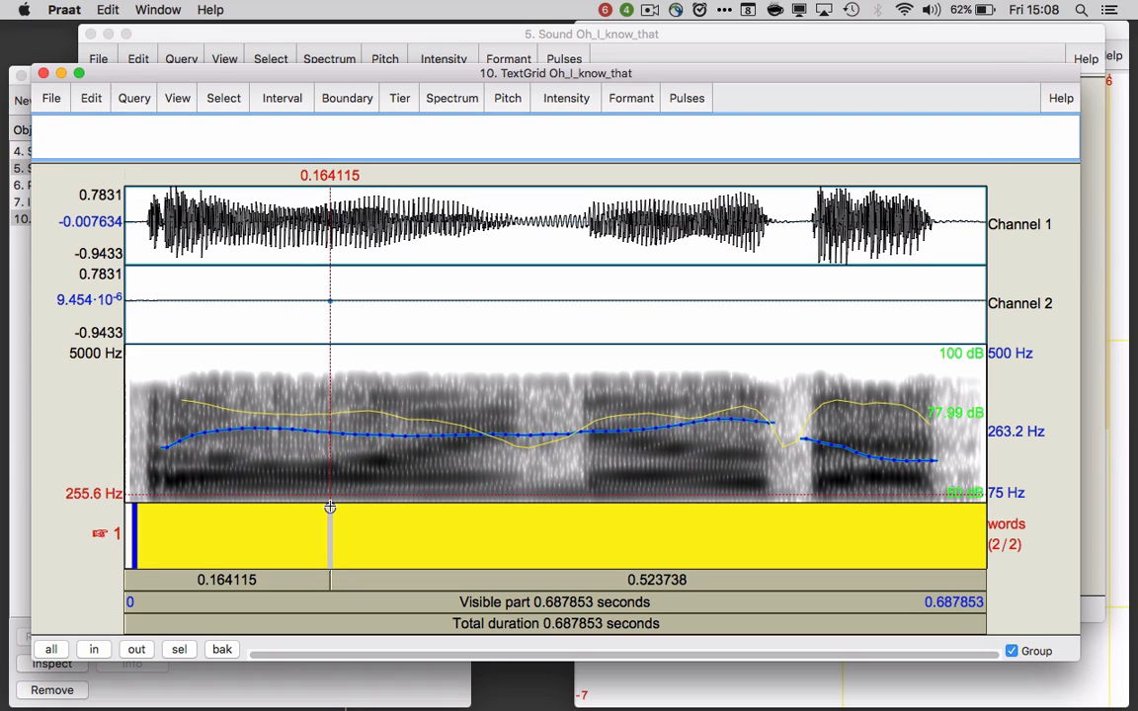
left_click(330, 507)
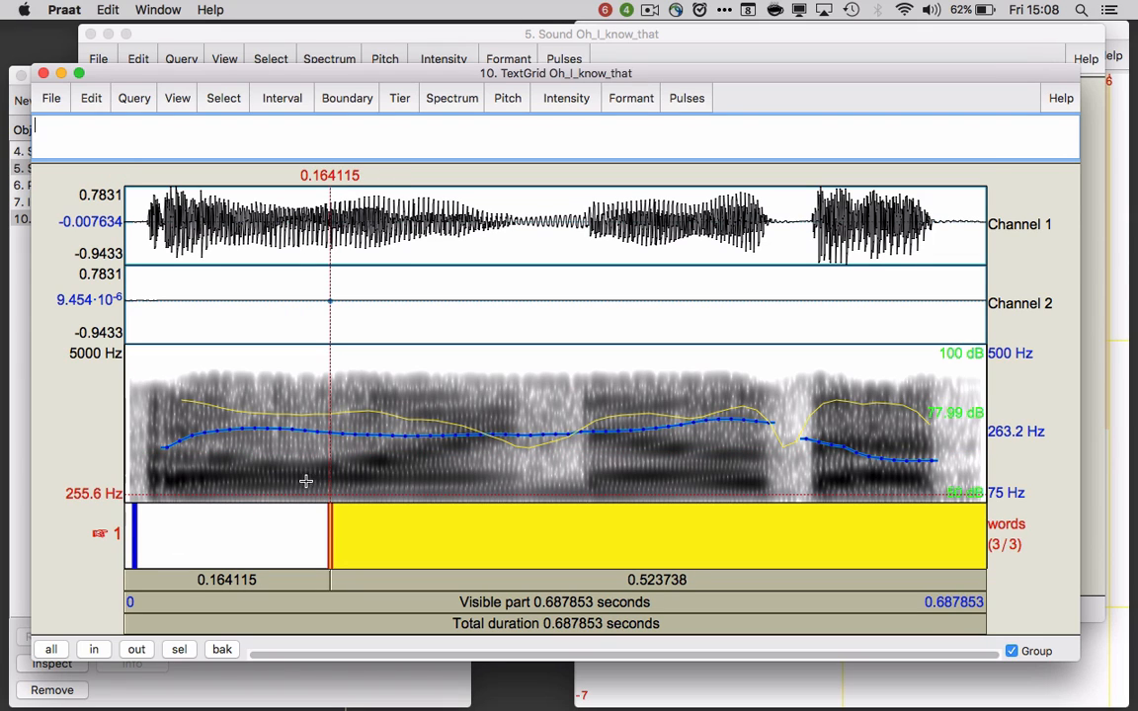
left_click(218, 533)
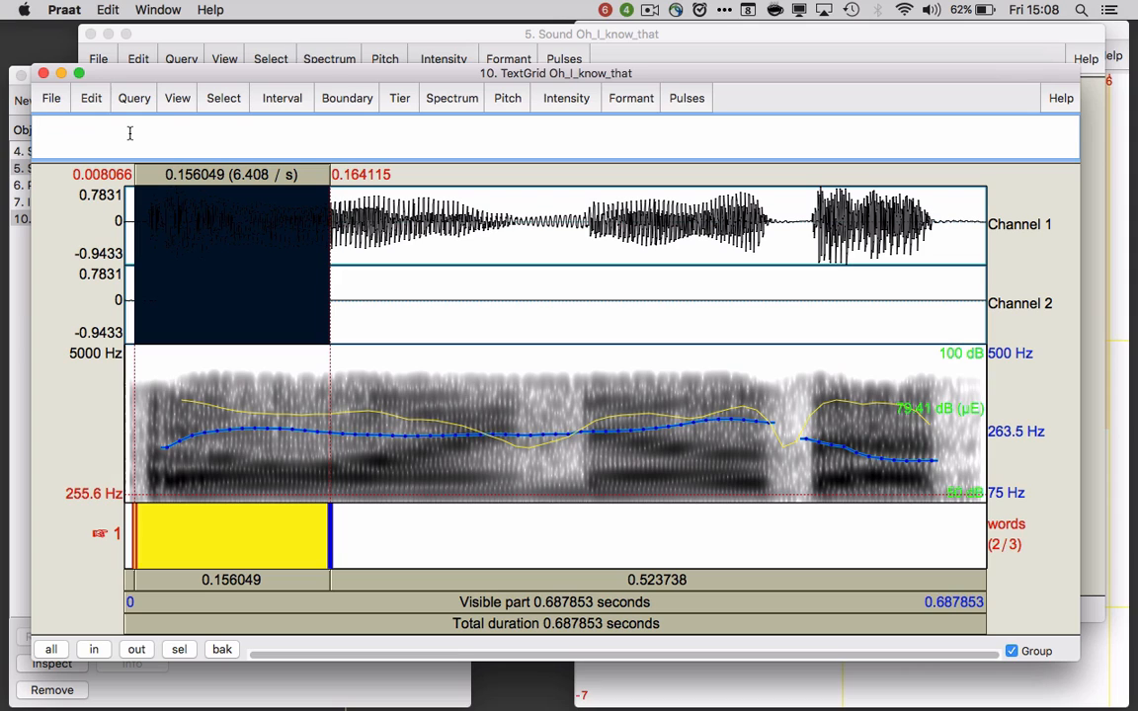
type("Oh")
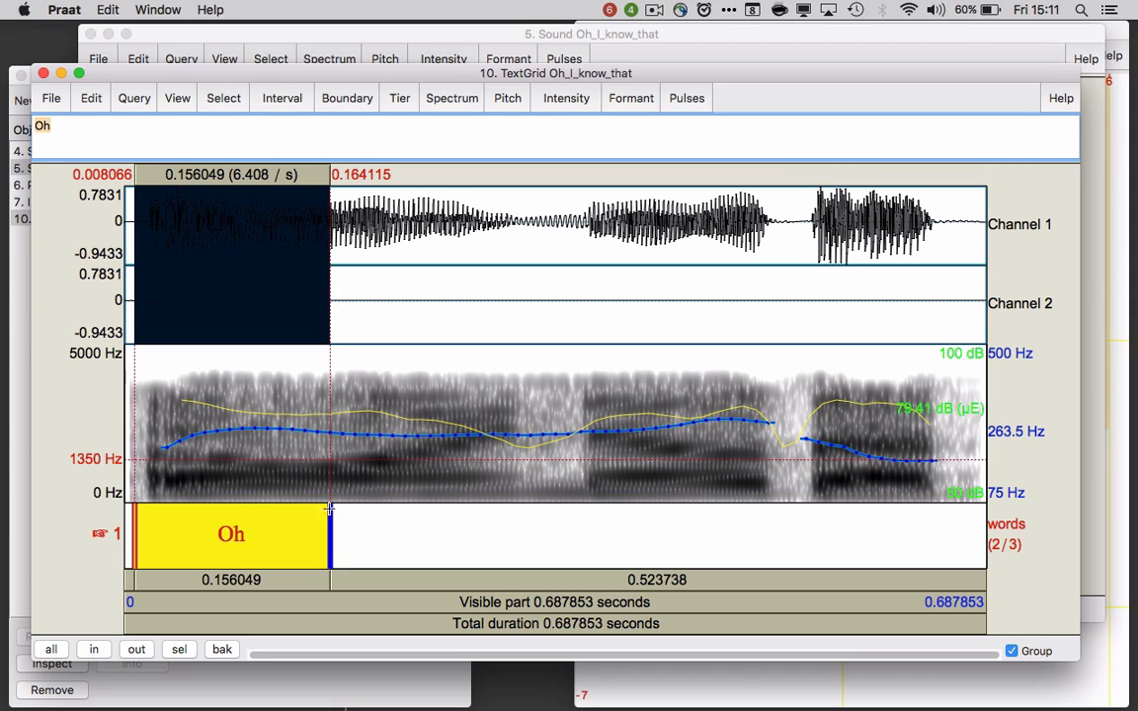
Play the second word, add a boundary at its end at about 0.315 s, and label the interval "I"
left_click_drag(329, 460, 520, 467)
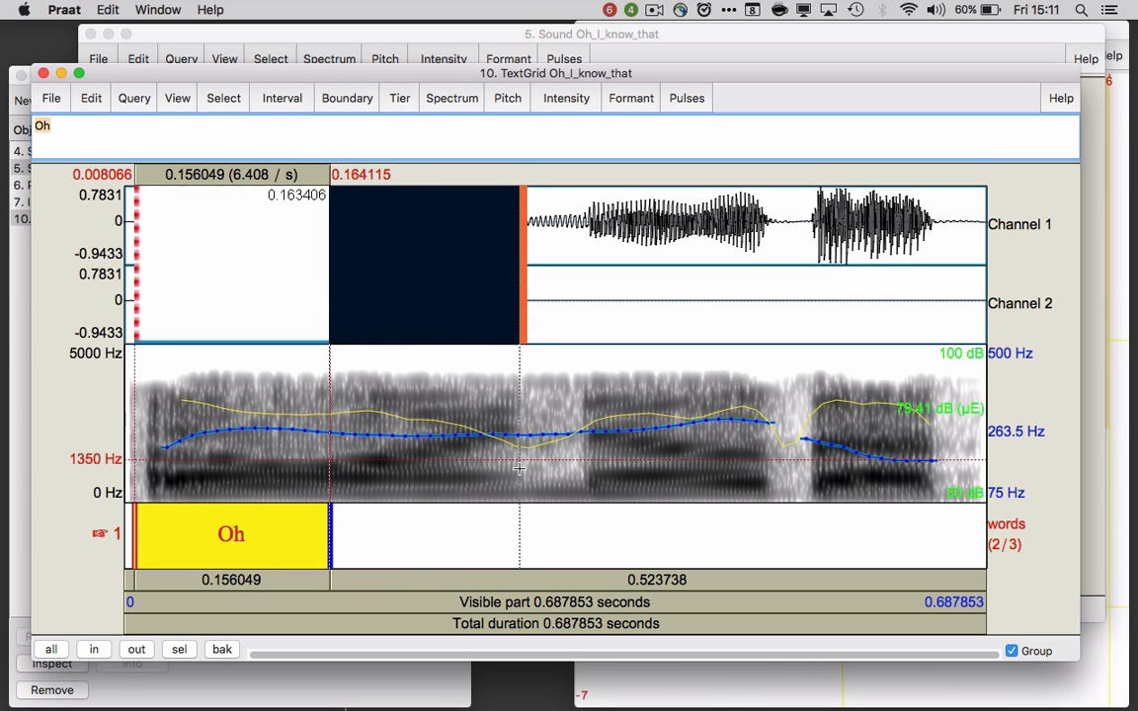
left_click(454, 580)
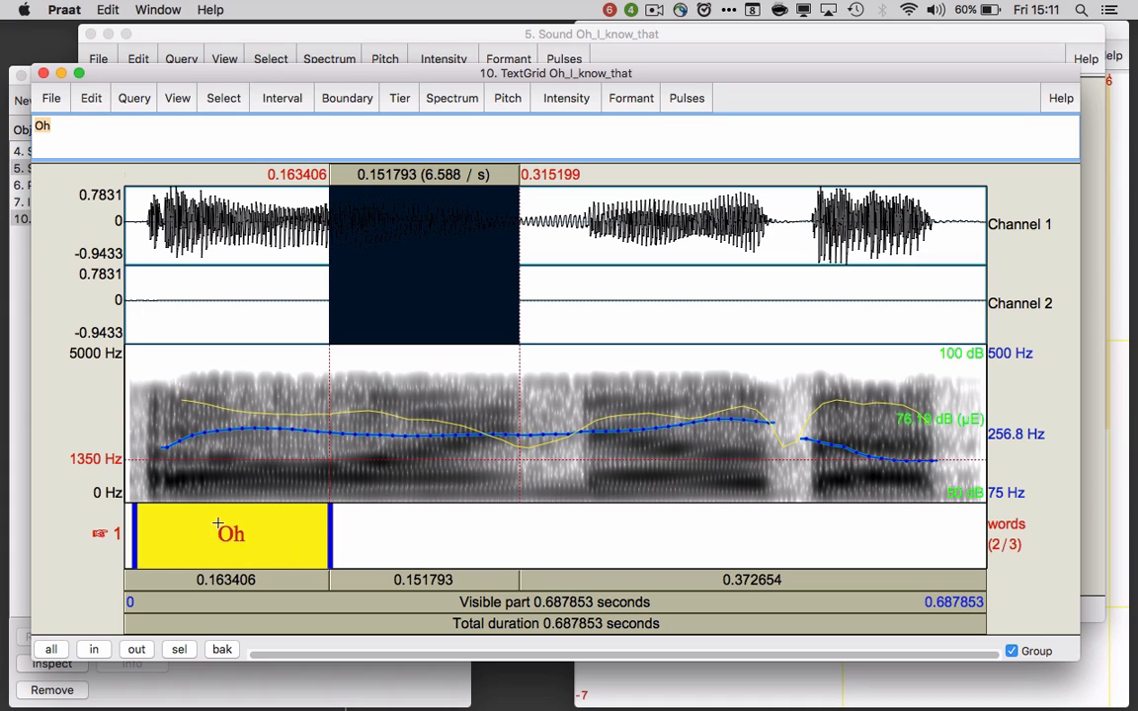
left_click(520, 505)
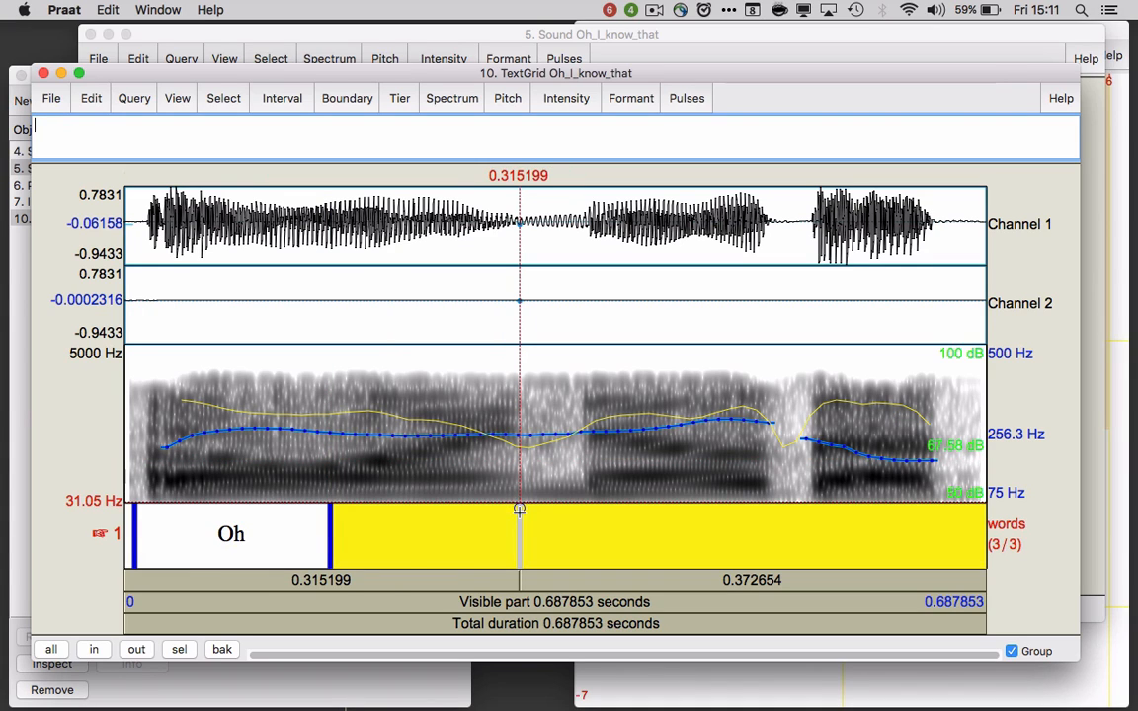
left_click(520, 508)
left_click(428, 534)
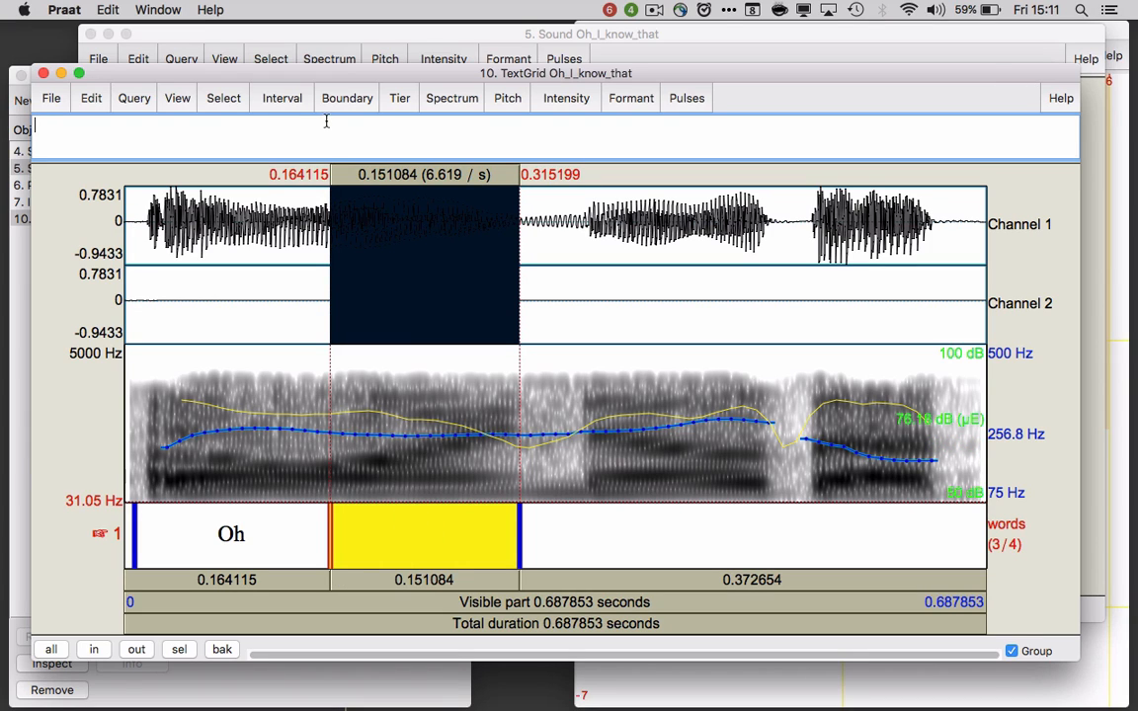
type("I")
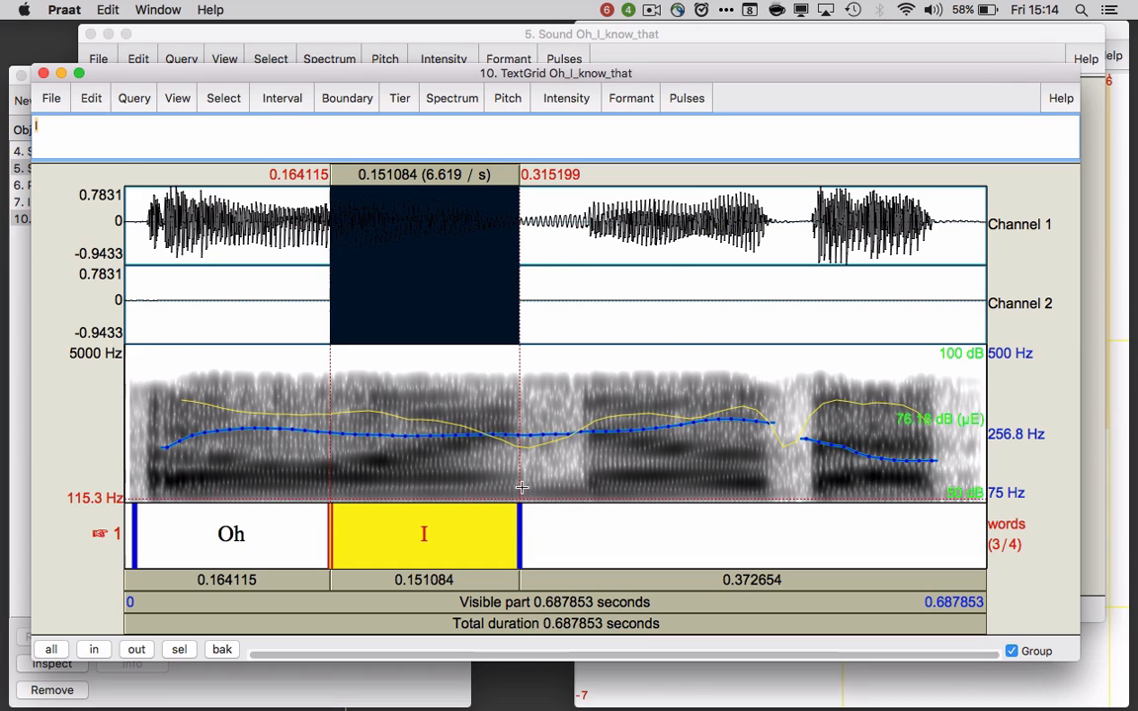
Select and play the third word, and add a boundary at its end at about 0.526 s
left_click_drag(521, 440, 783, 484)
left_click(692, 579)
left_click(692, 579)
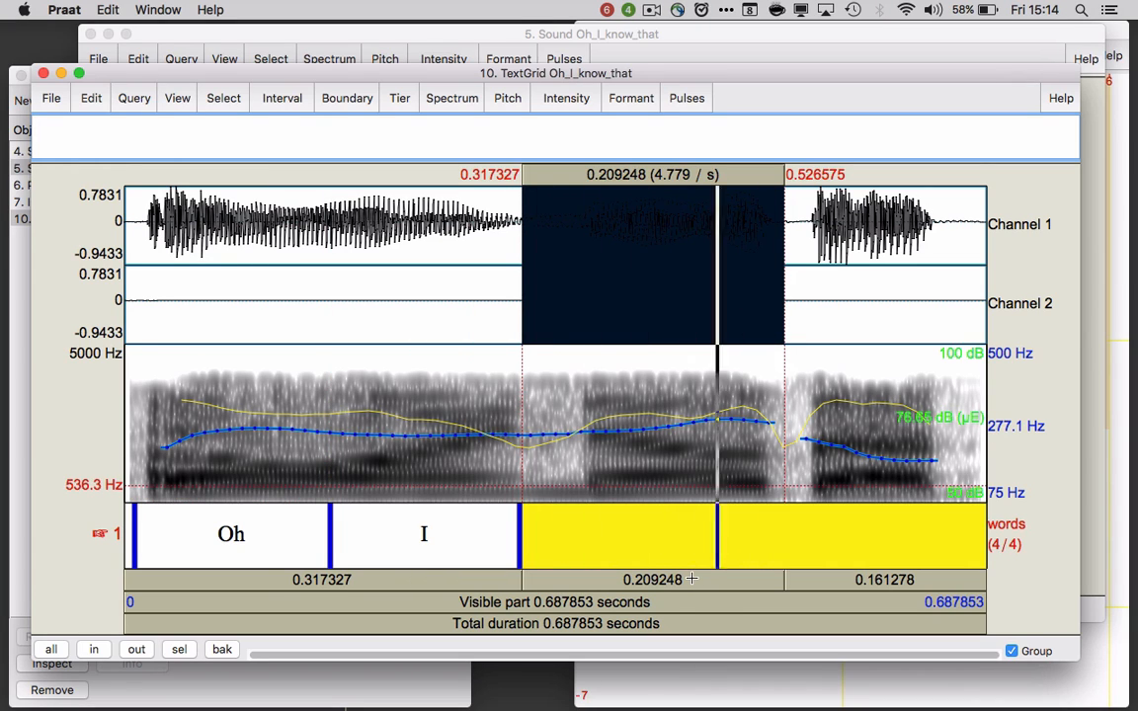
left_click(692, 579)
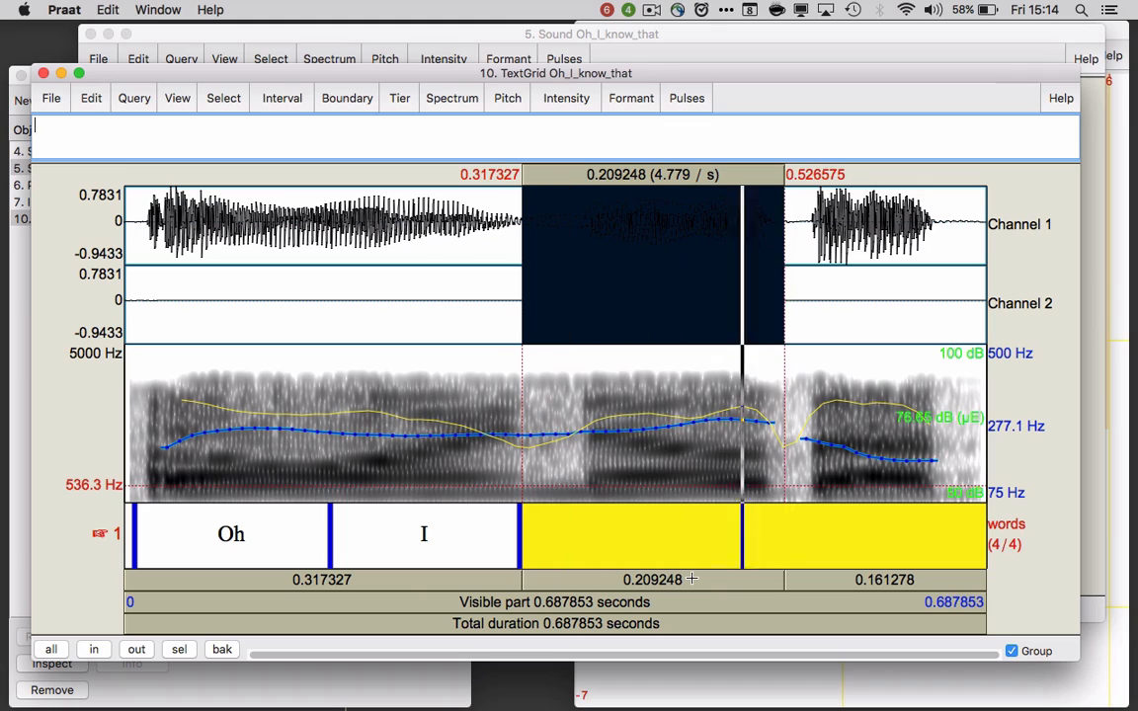
left_click(782, 504)
left_click(783, 506)
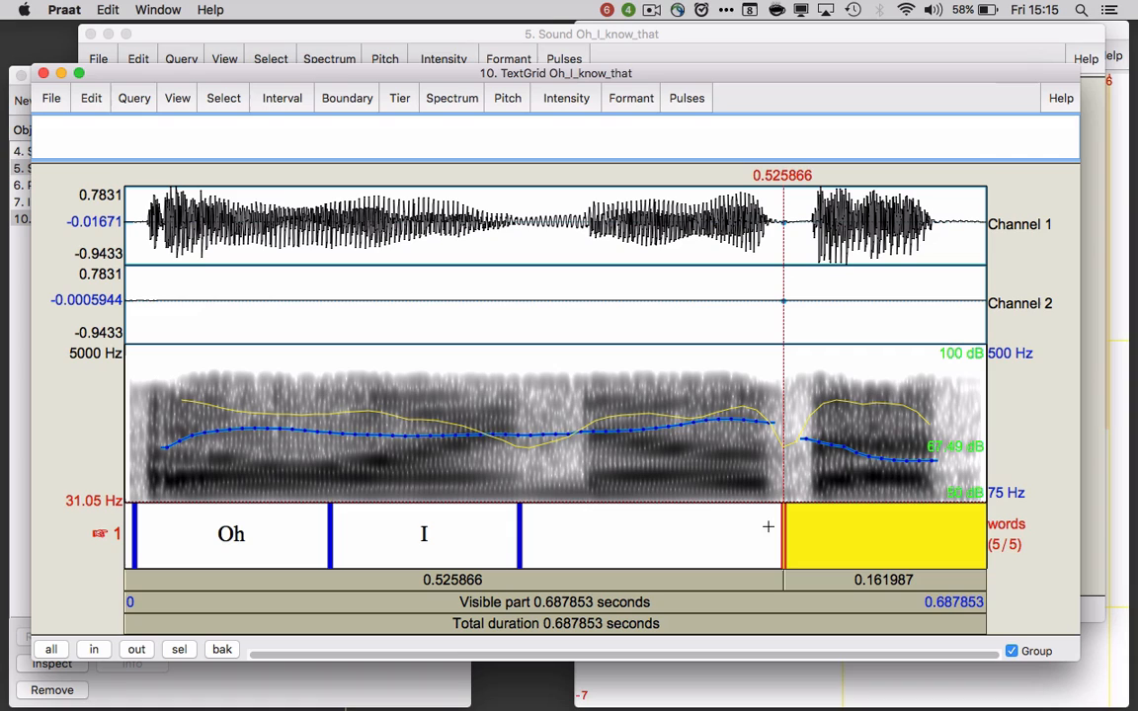
Add a trial boundary inside the third word at about 0.444 s and remove it again
left_click(680, 510)
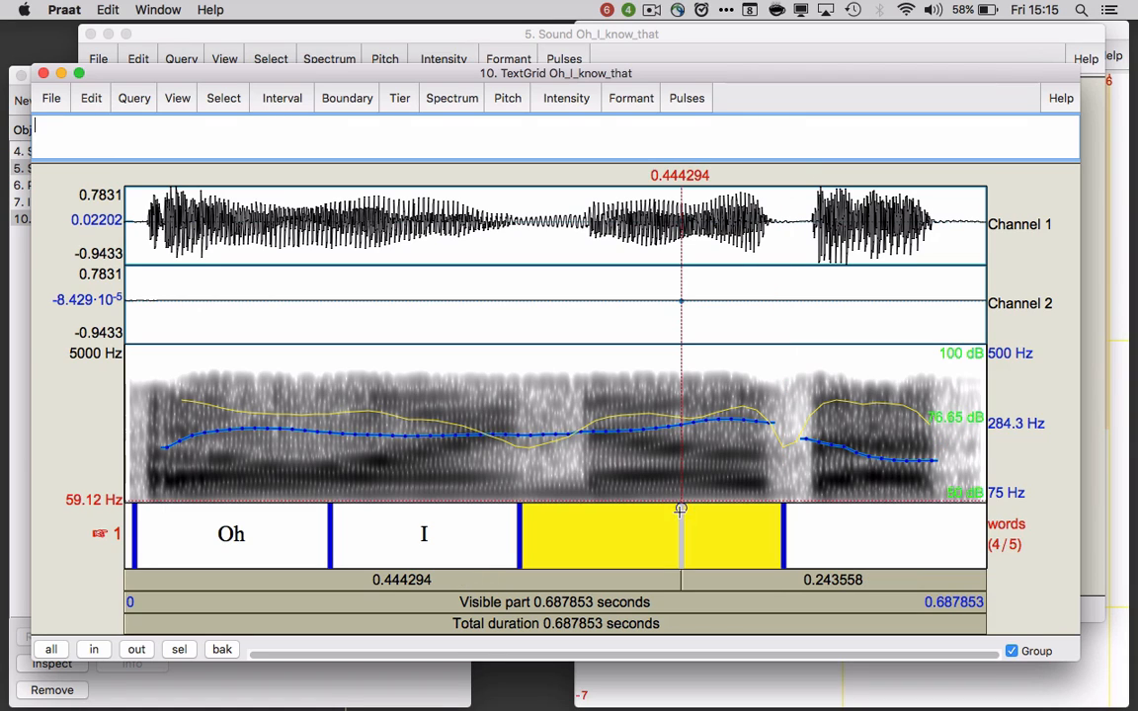
left_click(680, 512)
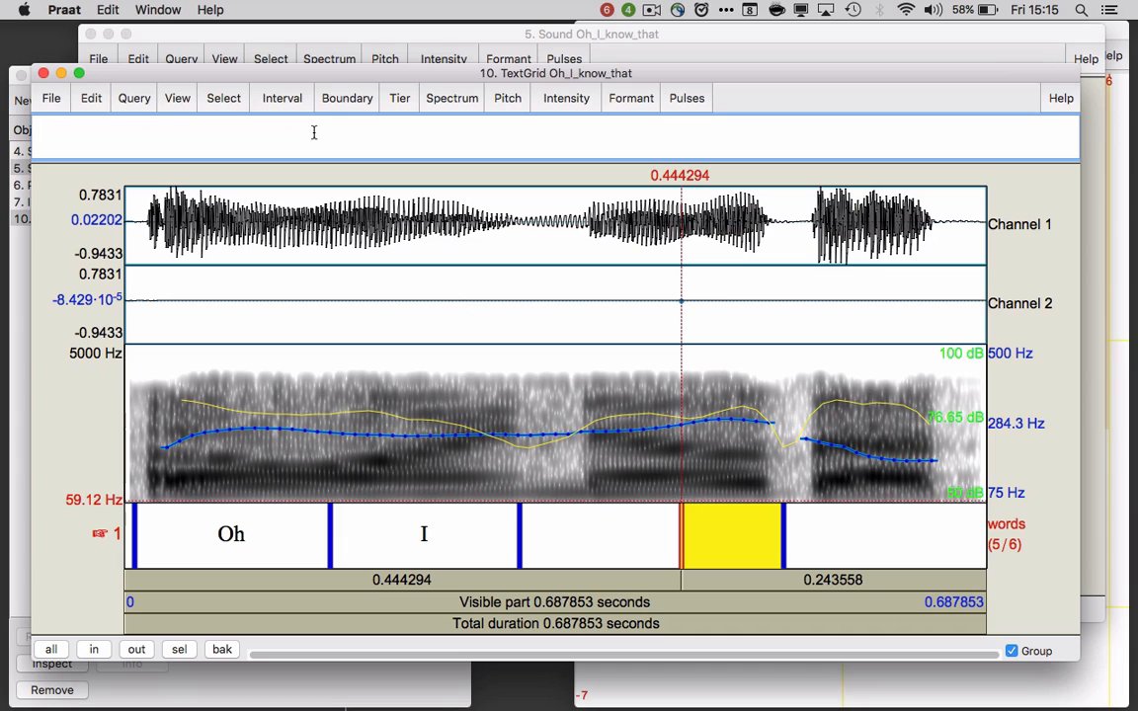
left_click(354, 101)
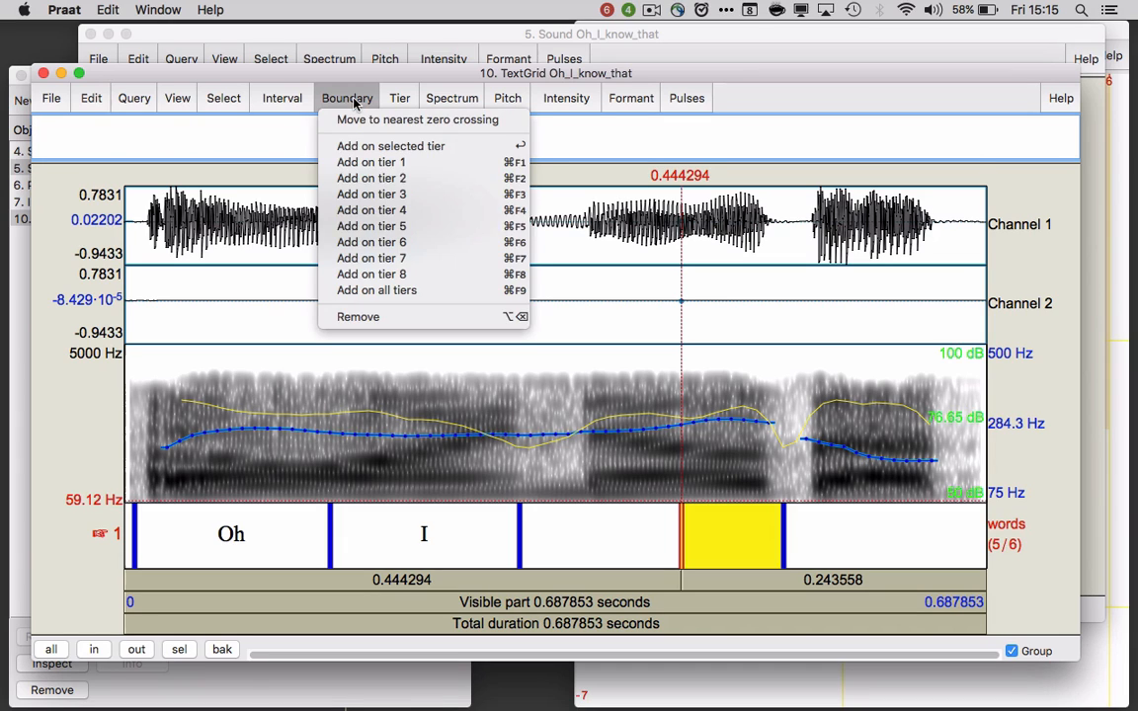
left_click(361, 316)
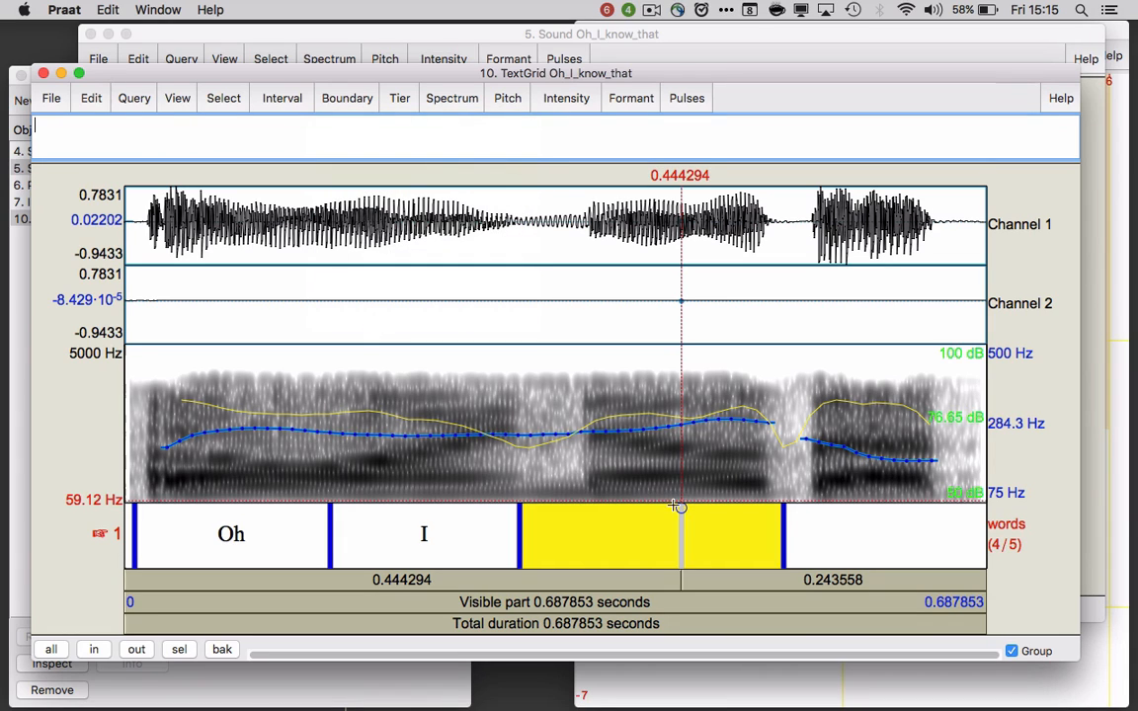
Label the third word's interval "know" and the last interval "that"
left_click(784, 506)
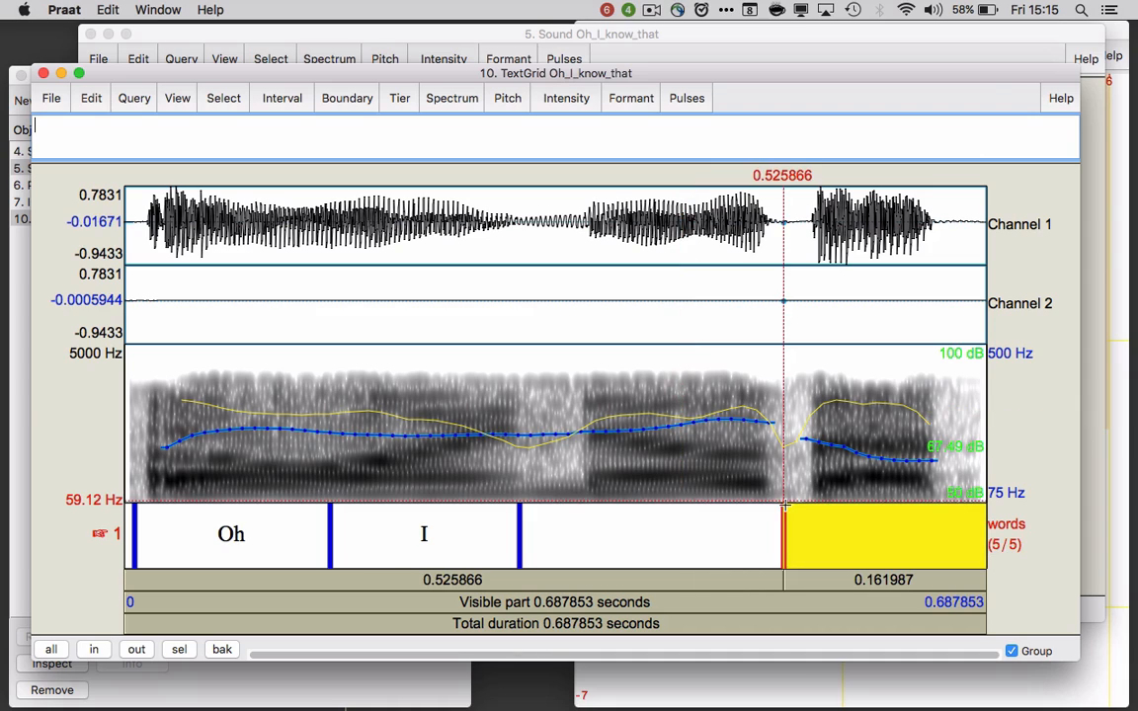
left_click(673, 524)
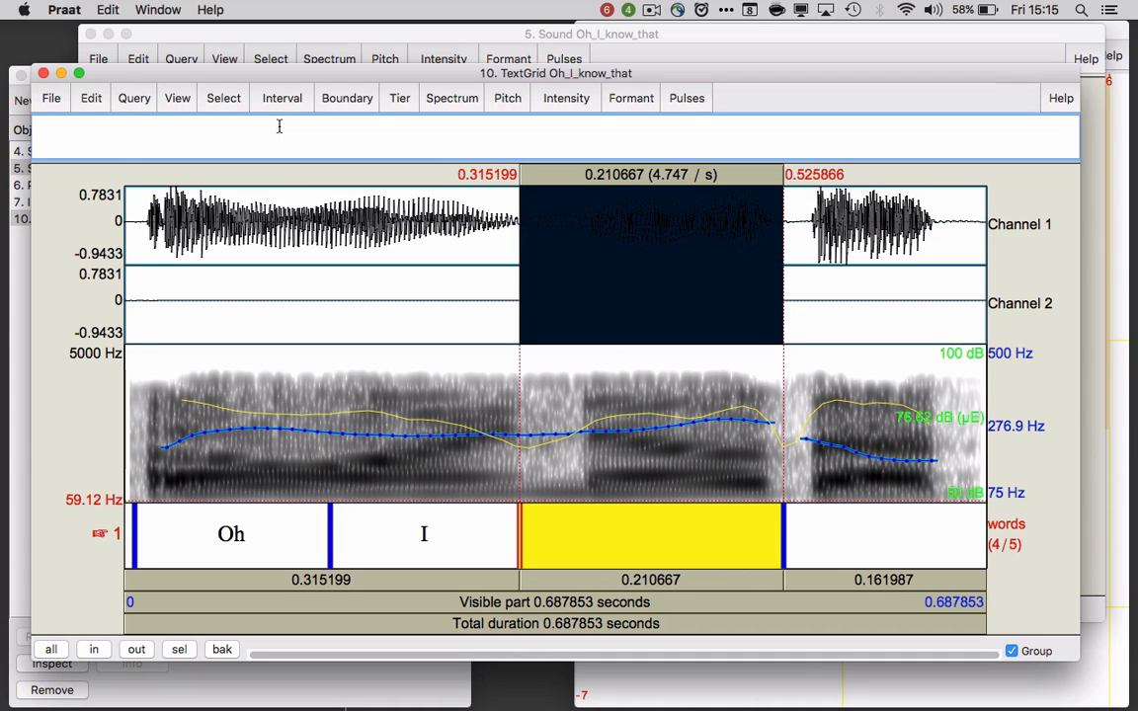
type("know")
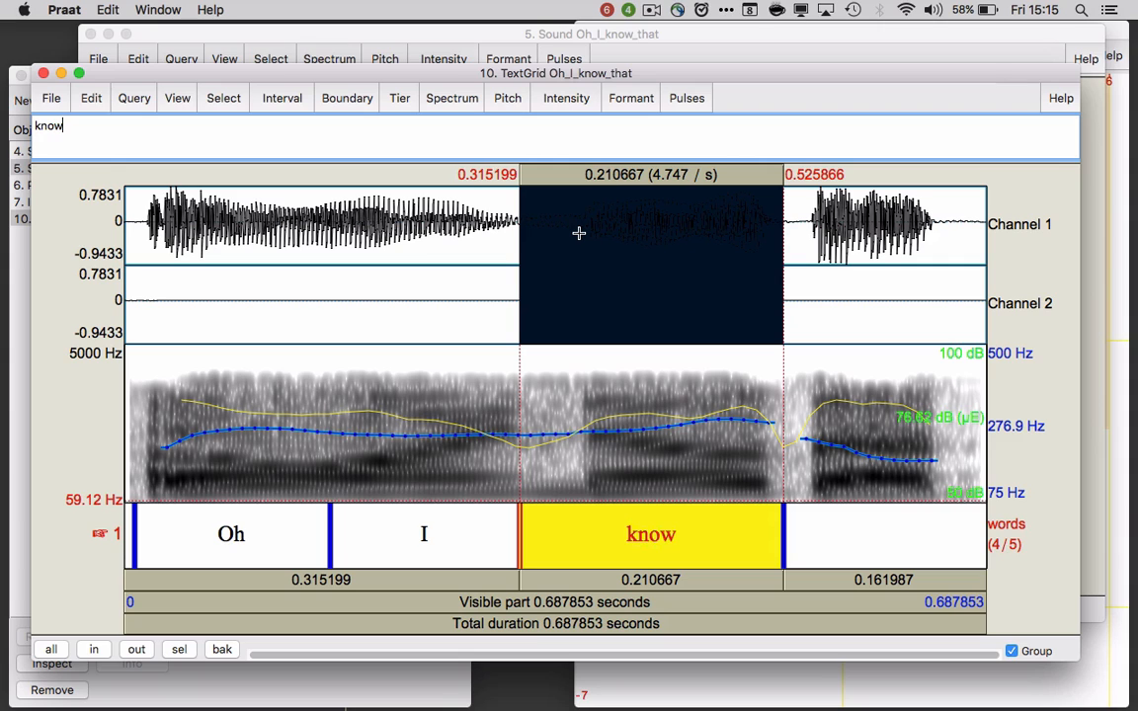
left_click(880, 542)
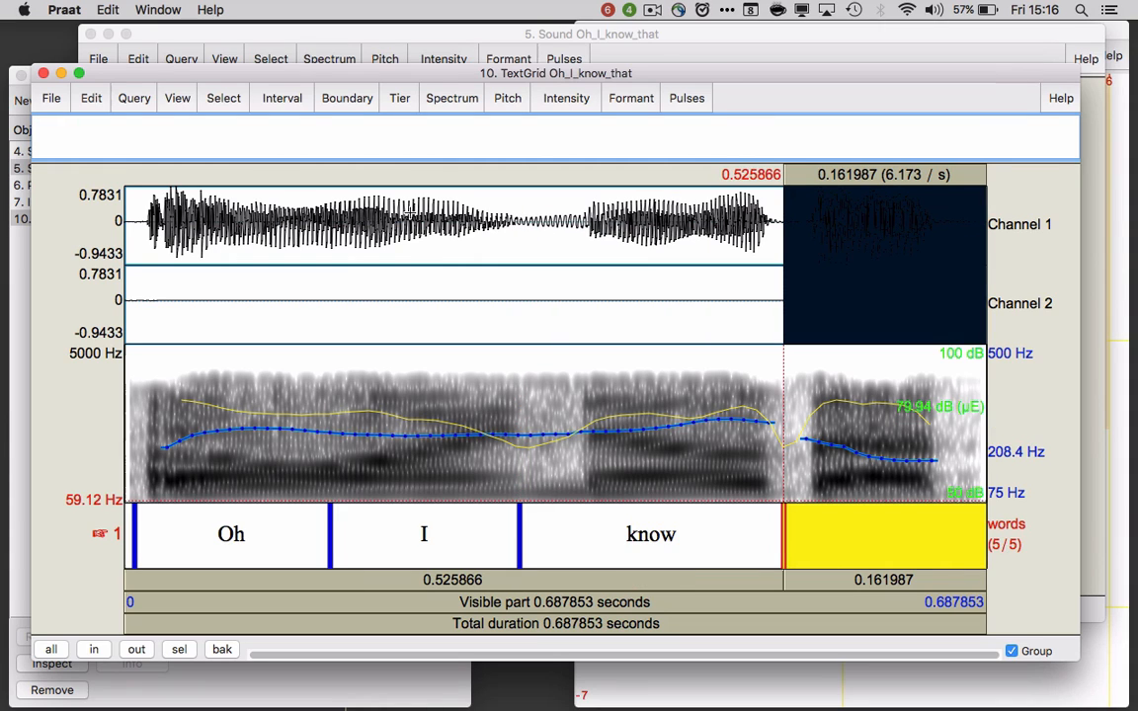
type("that")
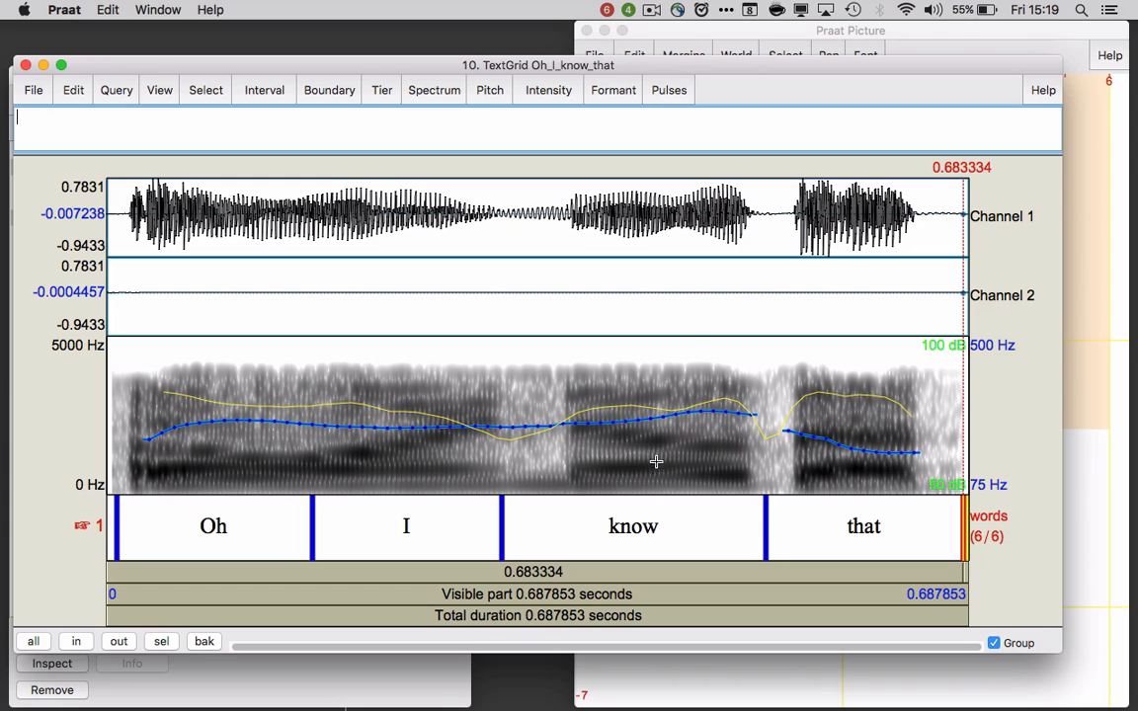
Close the TextGrid editor and clear the selection in the objects list
left_click(25, 65)
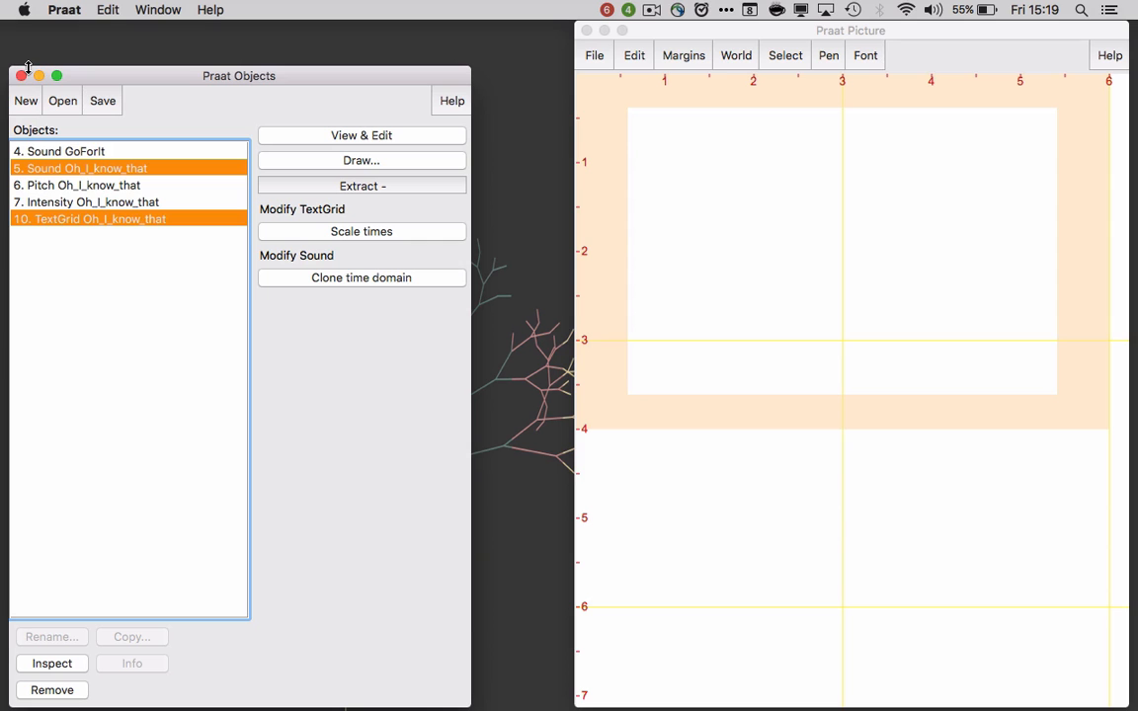
left_click(109, 386)
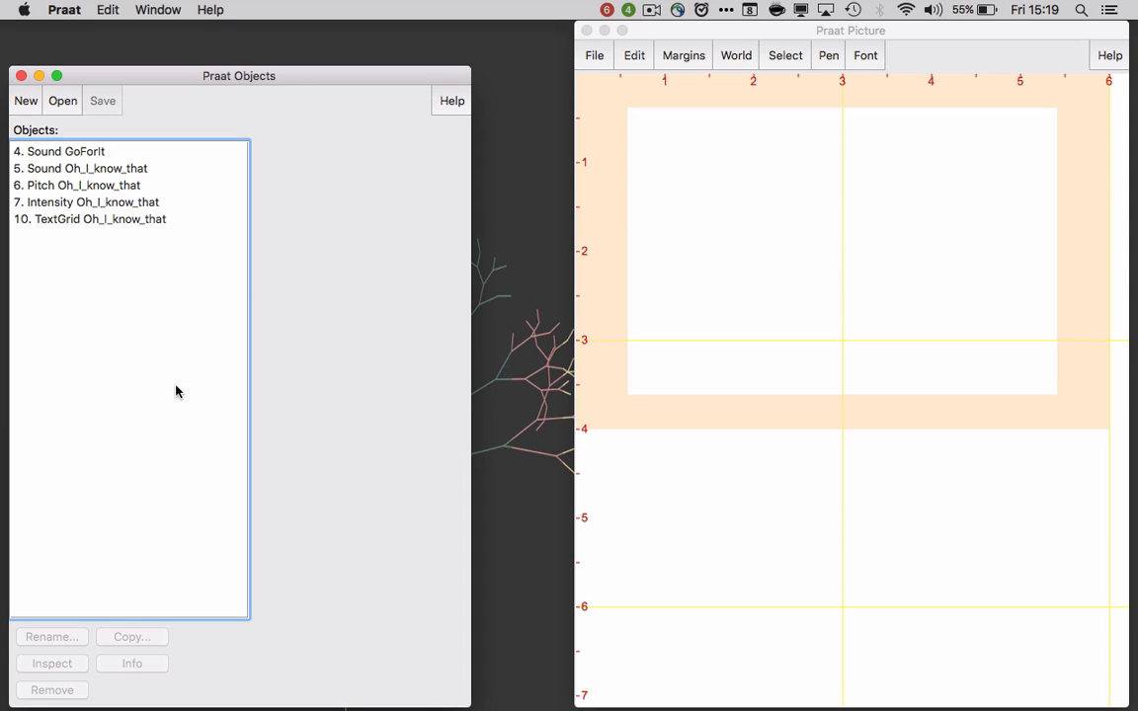
Draw the Pitch and TextGrid objects together as a speckled contour, using tier 1, 0 to 500 Hz, font size 18 and centred text
left_click(75, 221)
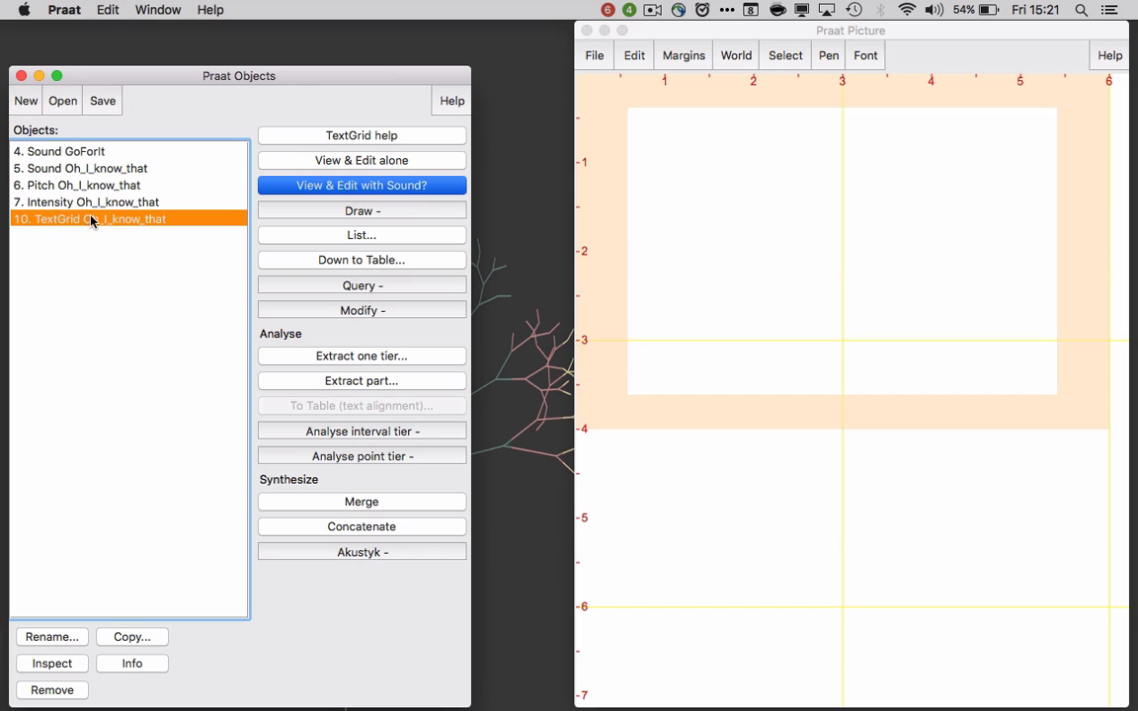
left_click(47, 185, "super")
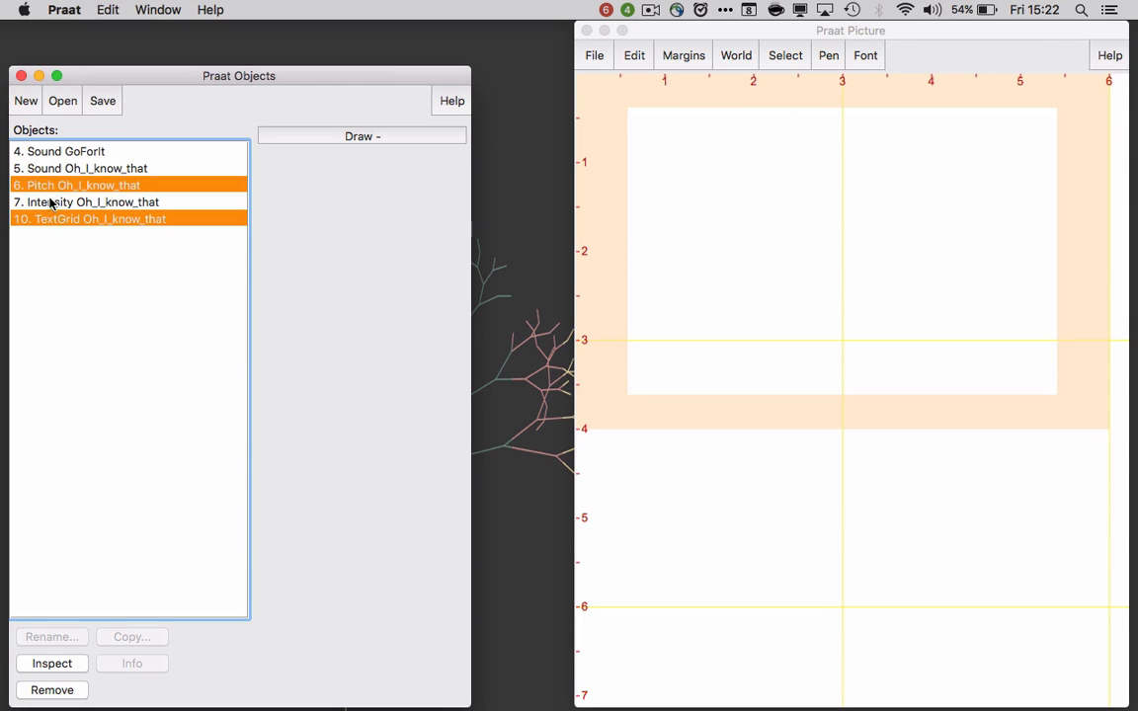
left_click(366, 136)
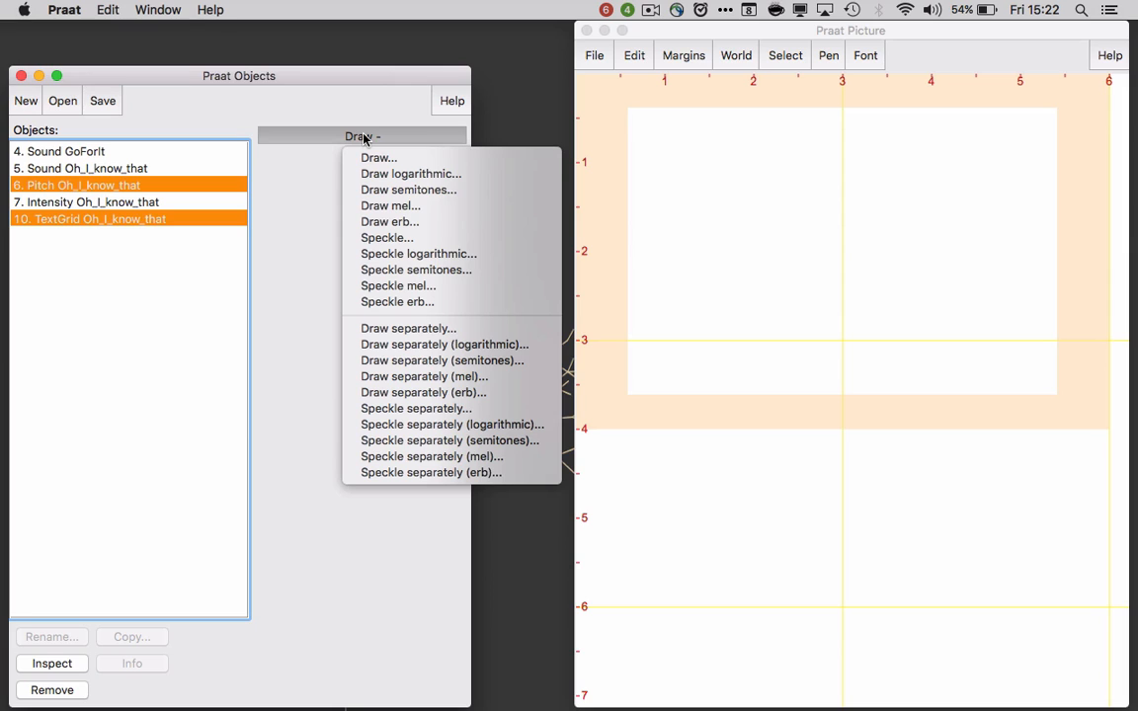
left_click(399, 238)
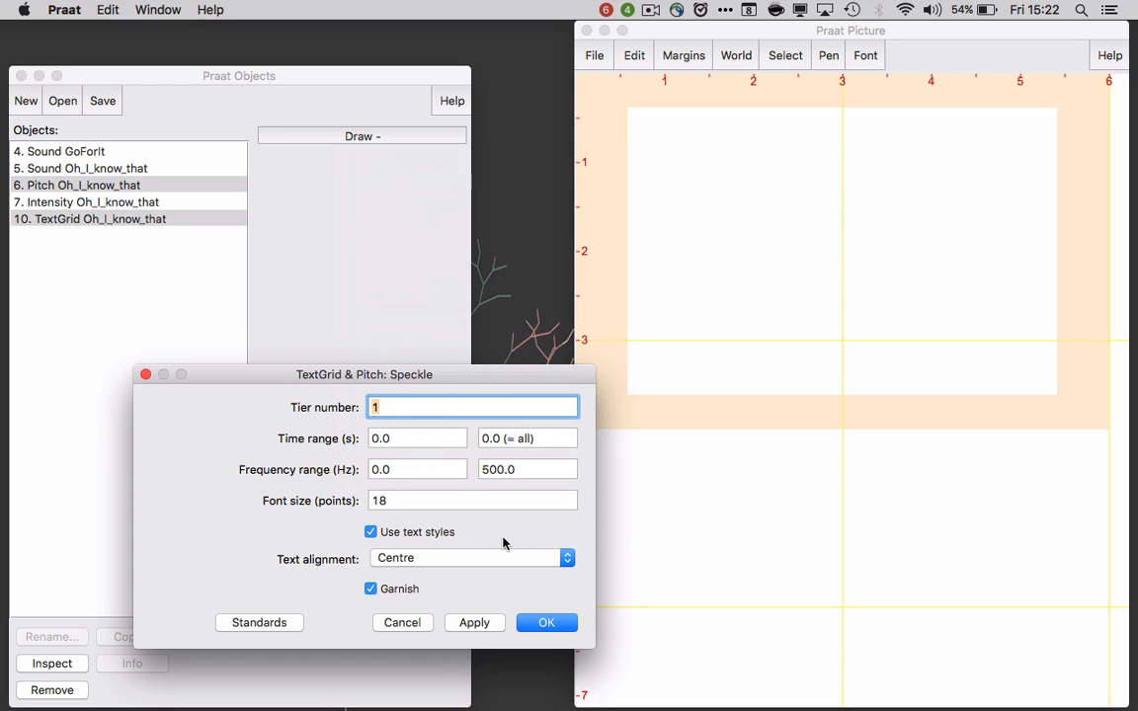
type("5")
left_click(547, 623)
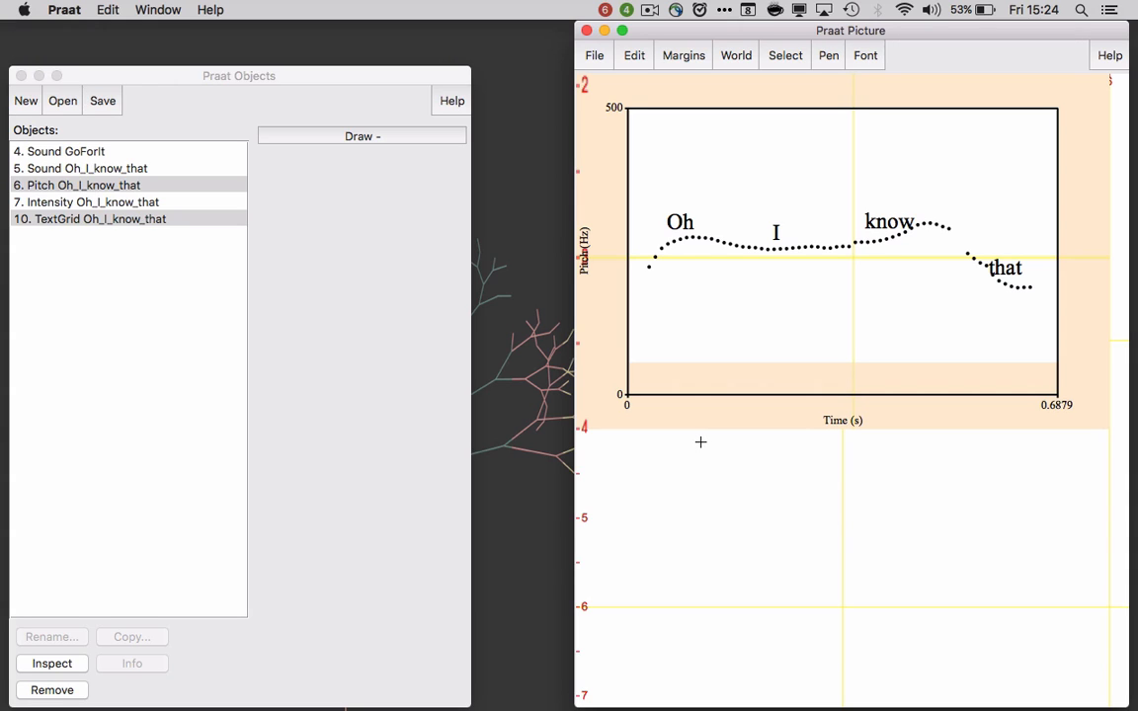
Draw the Intensity object over the full pitch plot area, using the default time and dB ranges with garnish
left_click(291, 410)
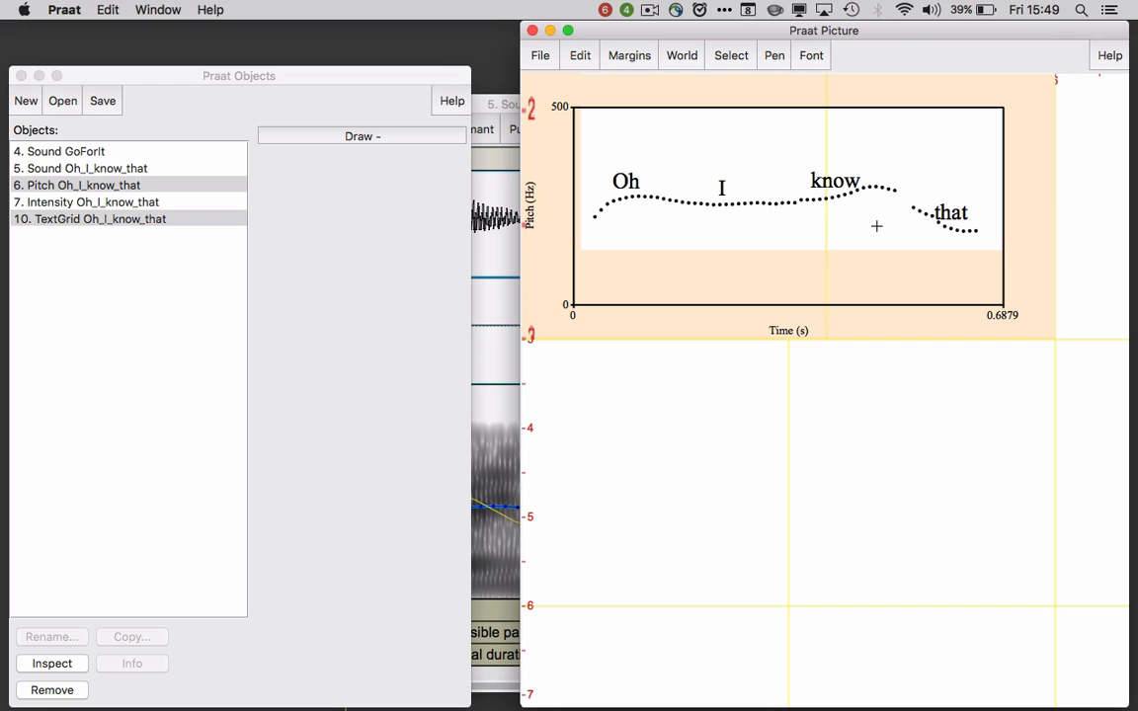
left_click(360, 220)
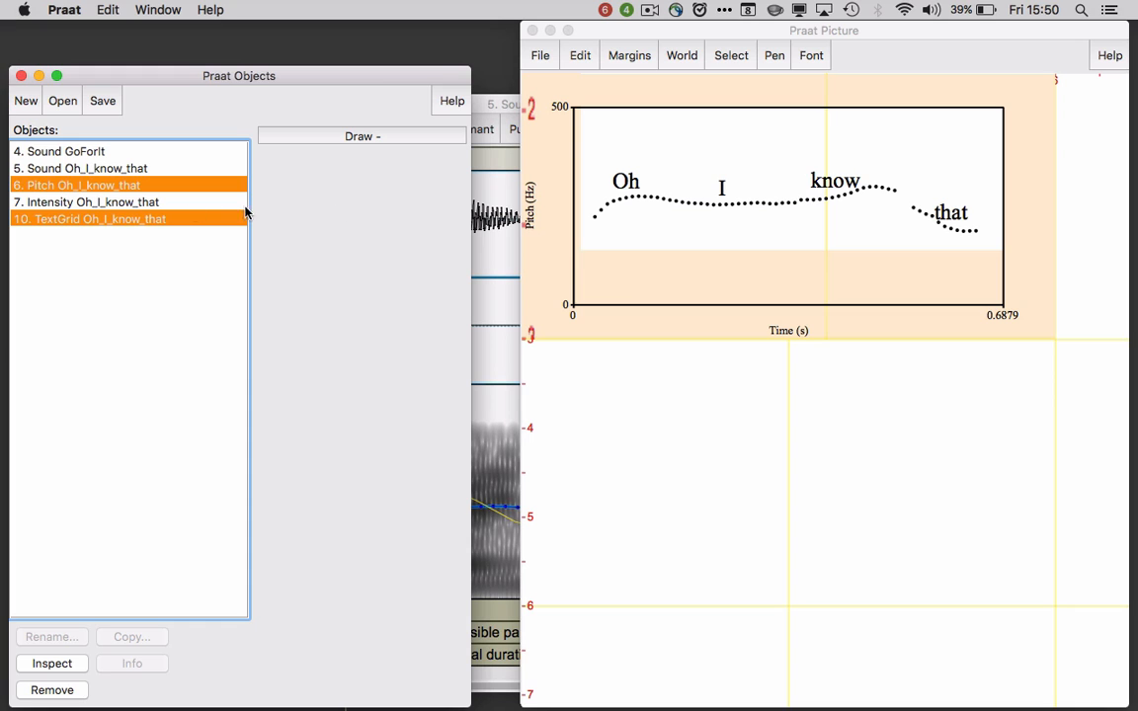
left_click(122, 203)
left_click(352, 165)
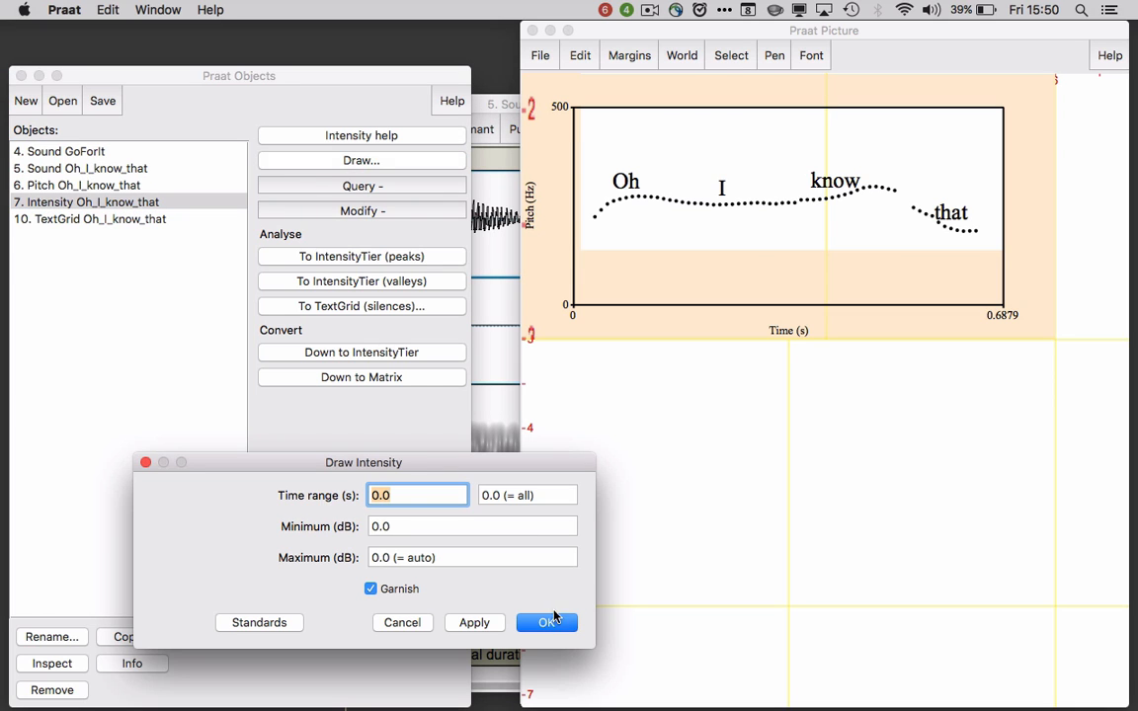
left_click(551, 621)
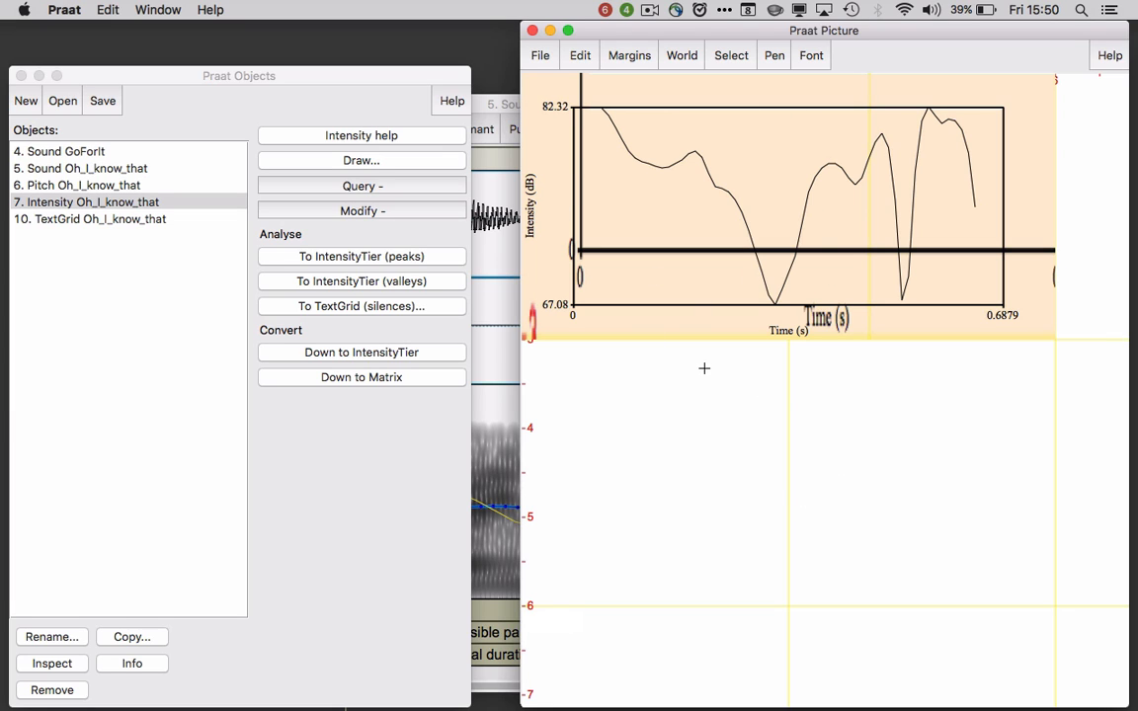
Undo the intensity drawing that overlaps the pitch plot
left_click(571, 387)
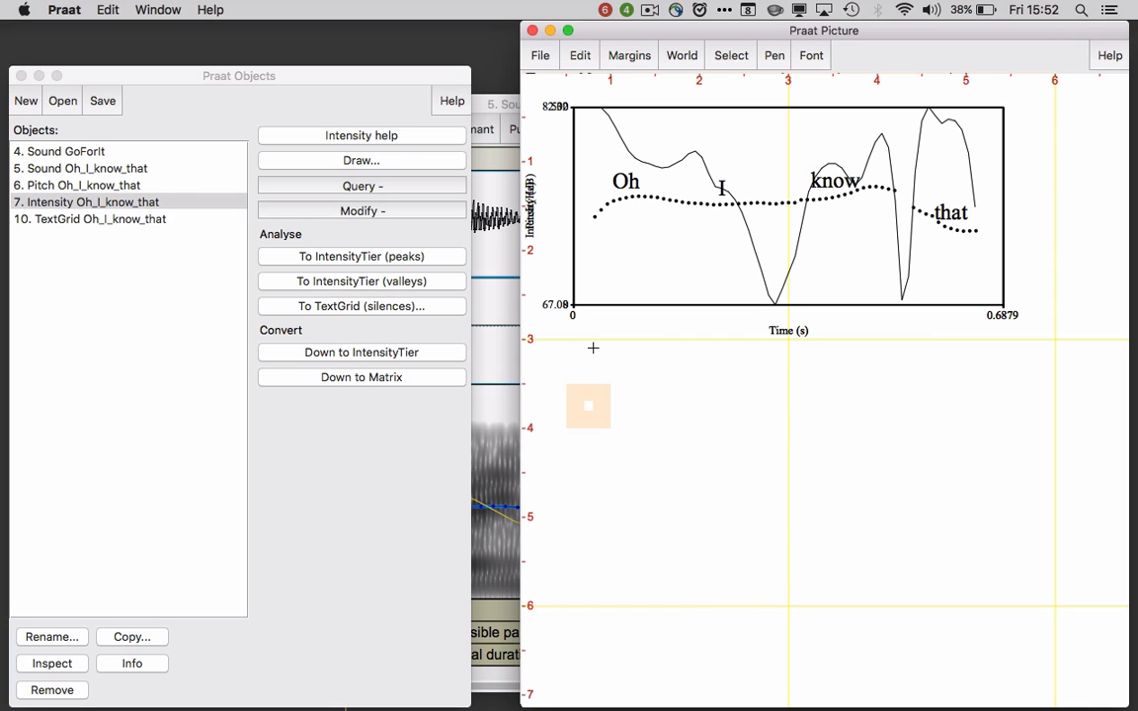
key("super+z")
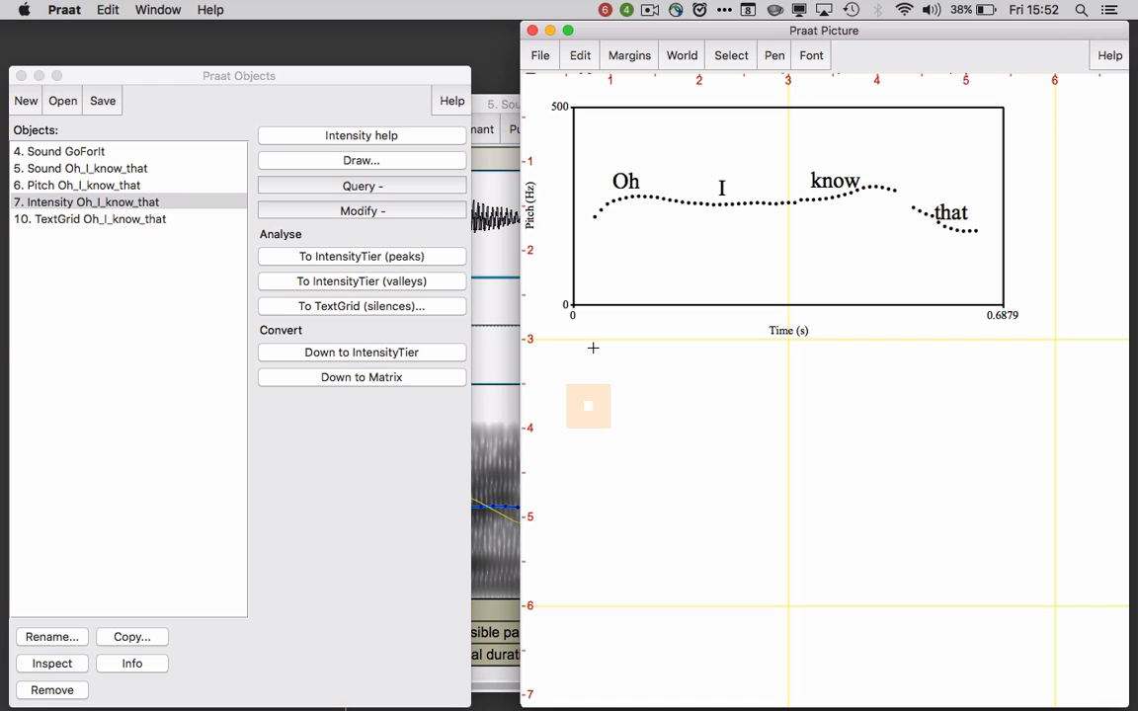
left_click(580, 55)
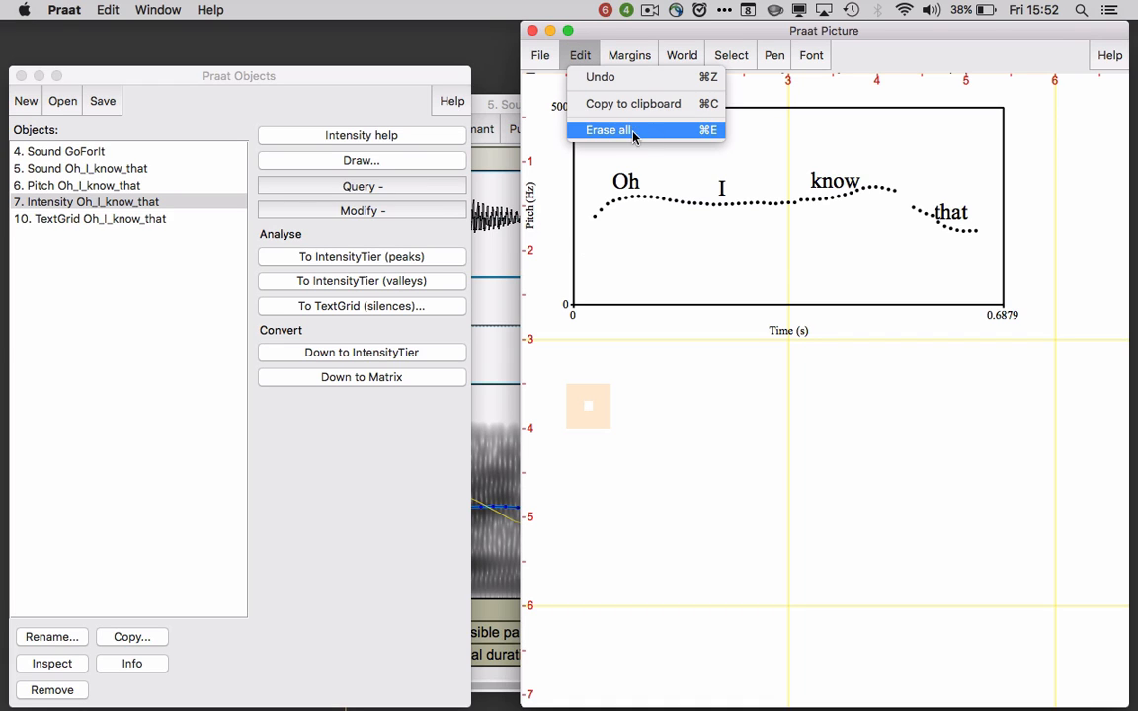
left_click(632, 405)
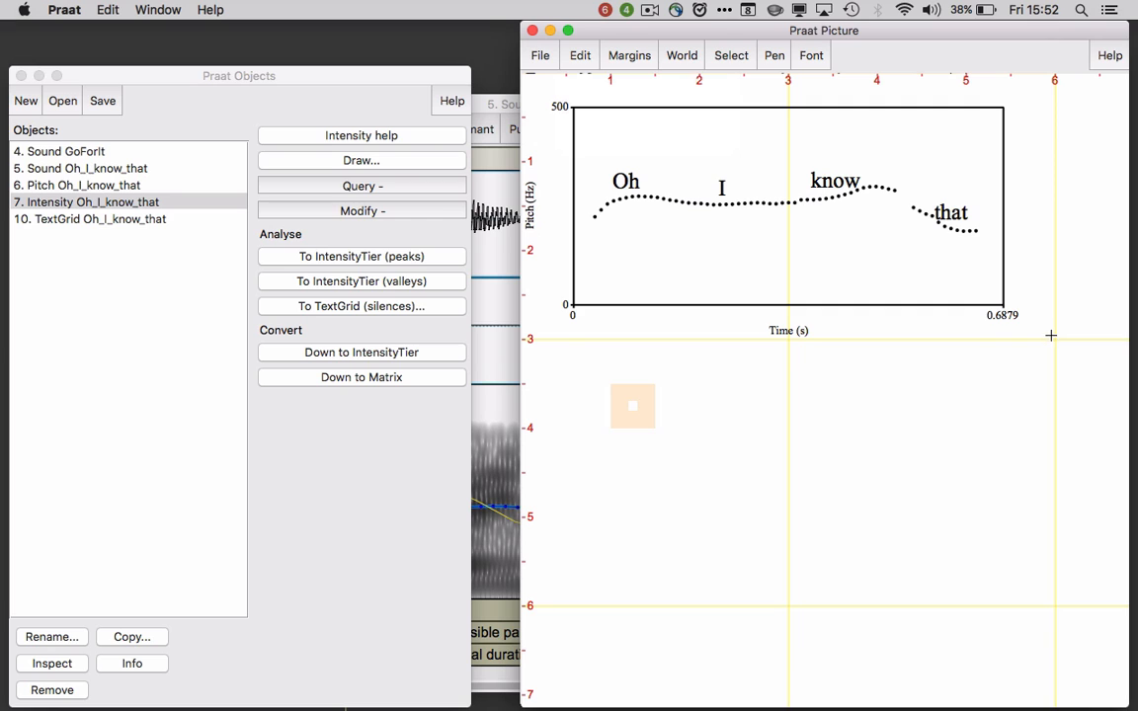
Set the pen colour to red and select the lower half of the pitch plot, from 0 to 6 across and 1.5 to 3 down
left_click_drag(1050, 336, 546, 234)
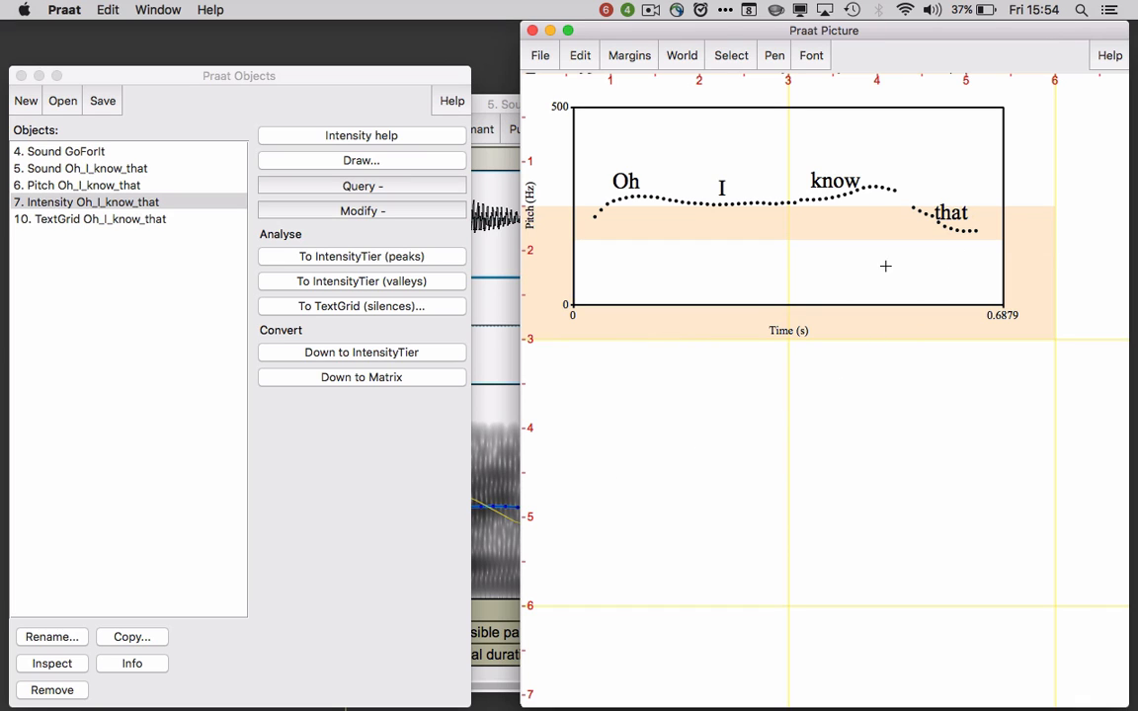
left_click(775, 61)
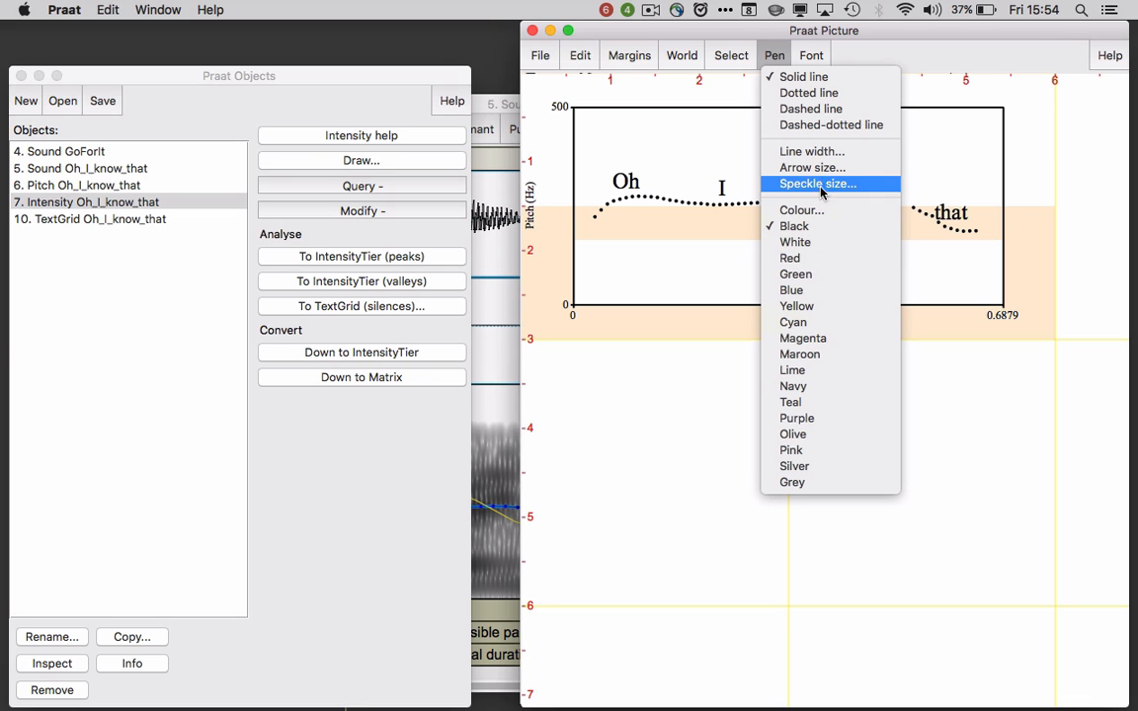
left_click(821, 260)
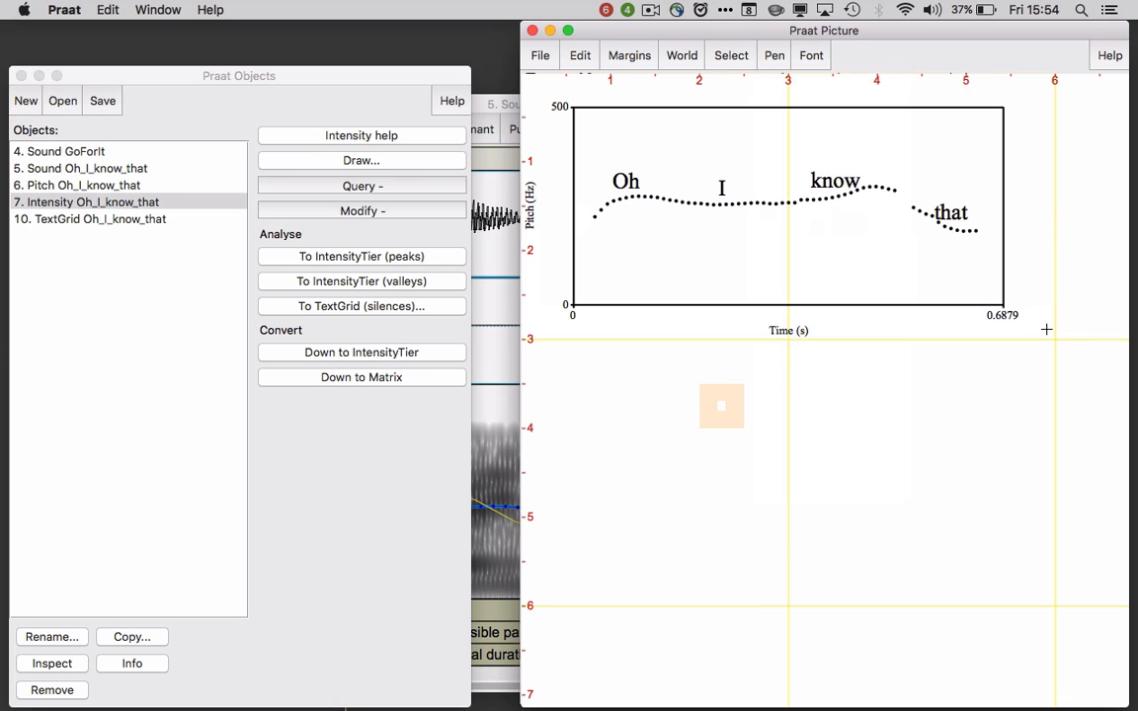
left_click_drag(1049, 332, 530, 219)
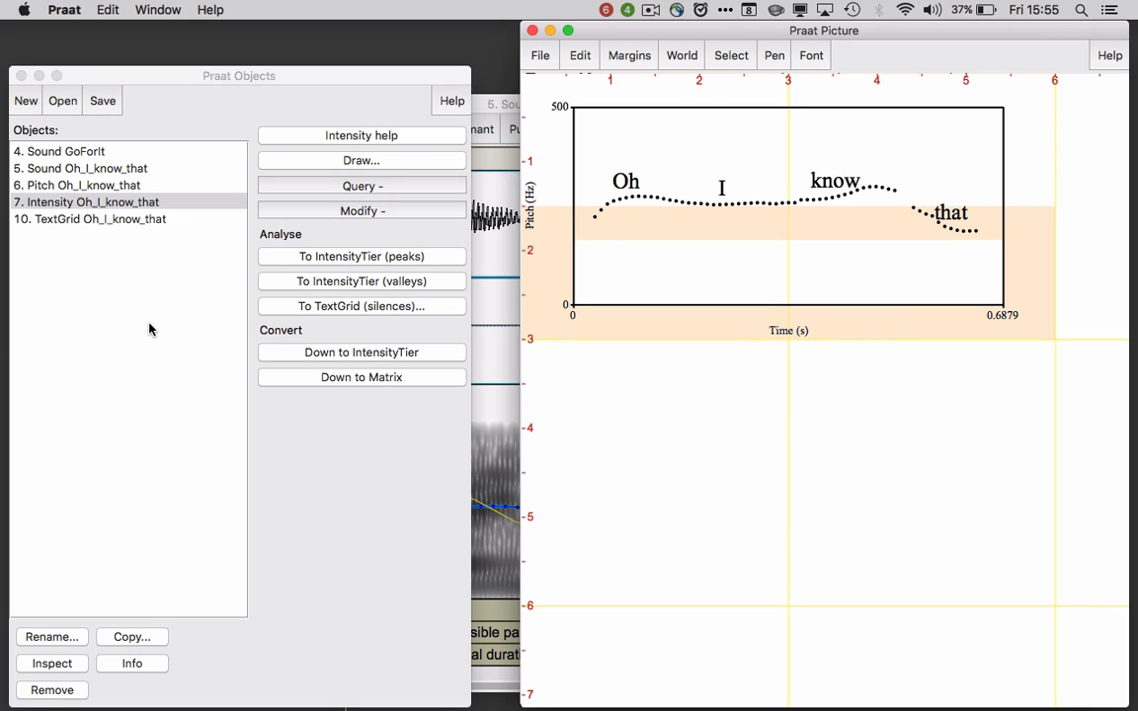
Draw the Intensity object into the selected area with the default time and dB ranges and garnish
left_click(131, 205)
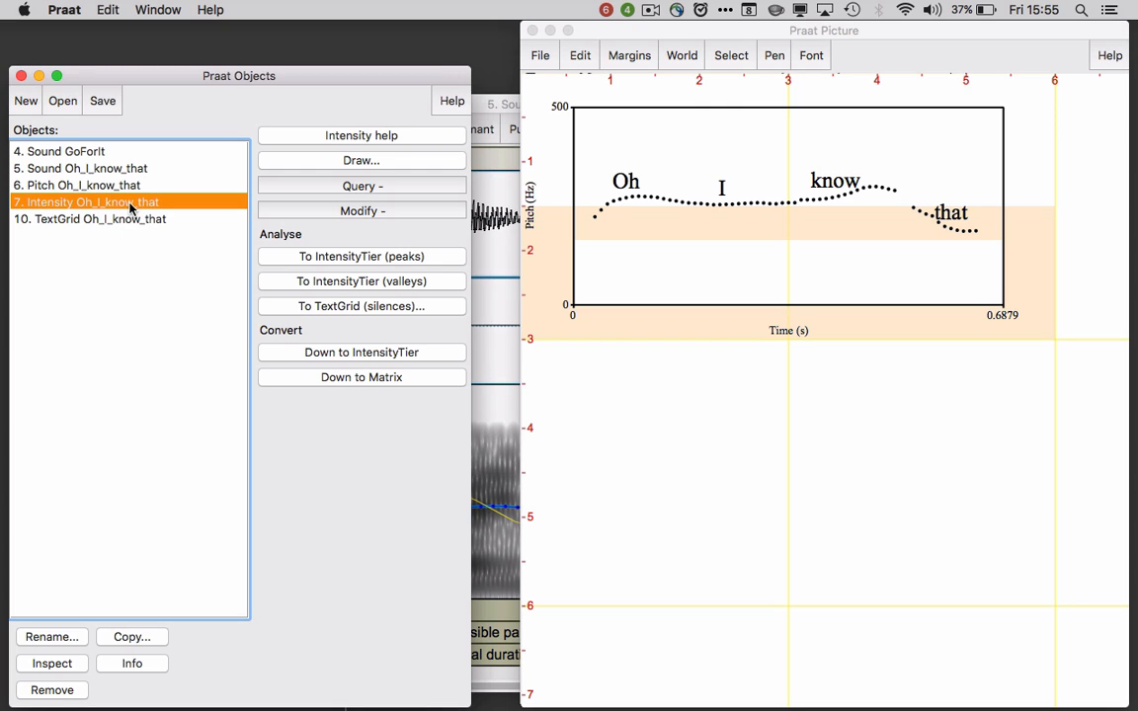
left_click(364, 162)
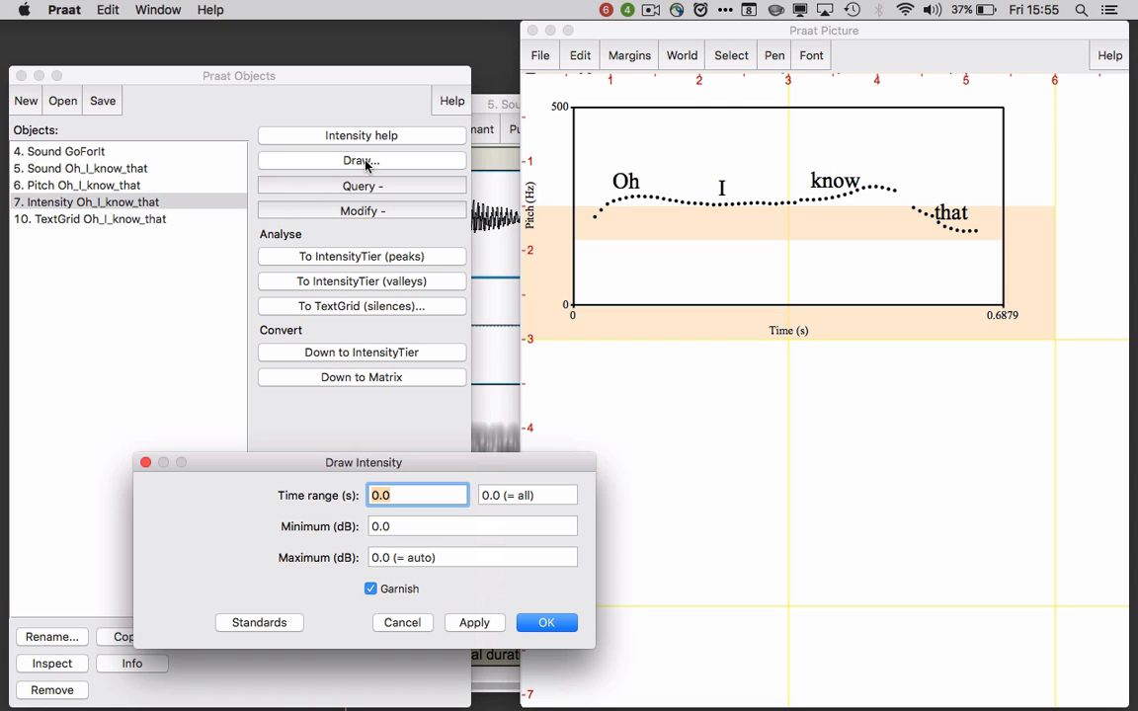
left_click(545, 621)
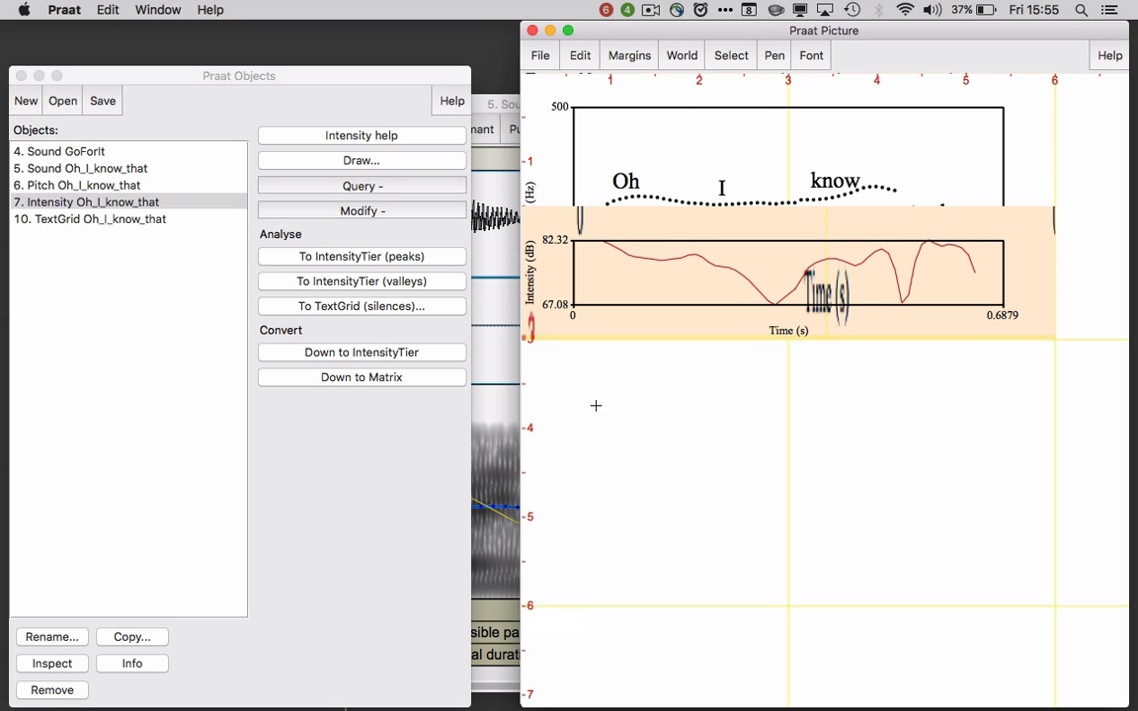
left_click(565, 368)
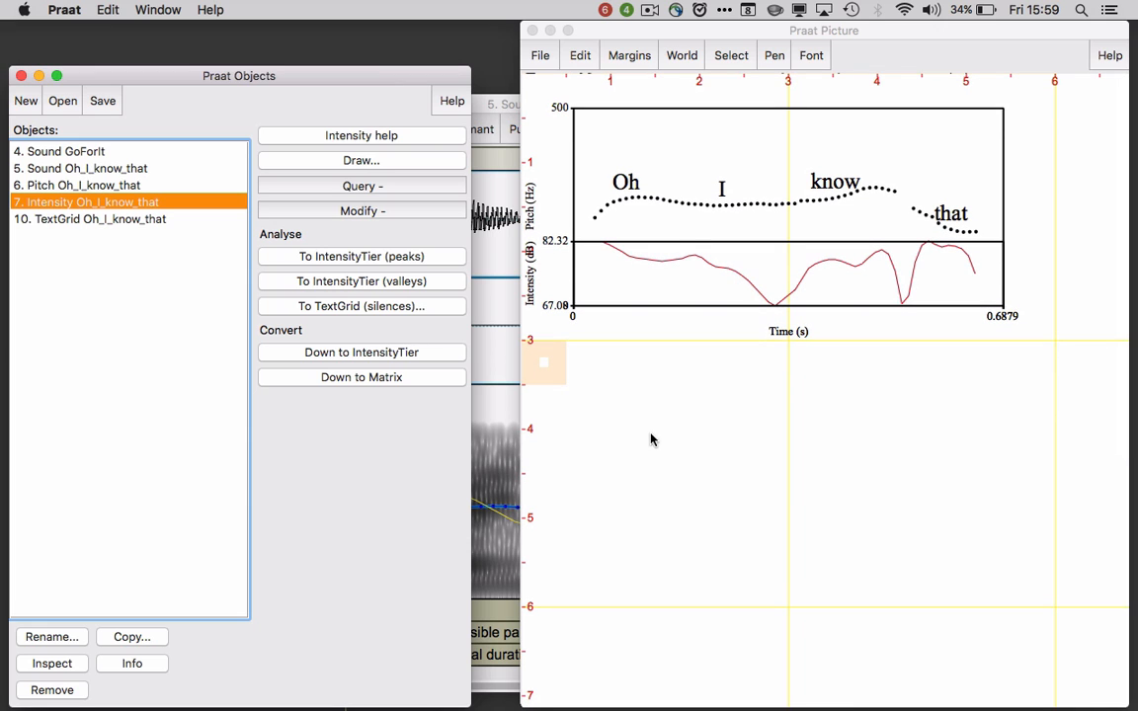
Select the whole figure, from 0 to 6 across and 0 to 3 down, and save it to the Desktop as praat.pdf
left_click(536, 90)
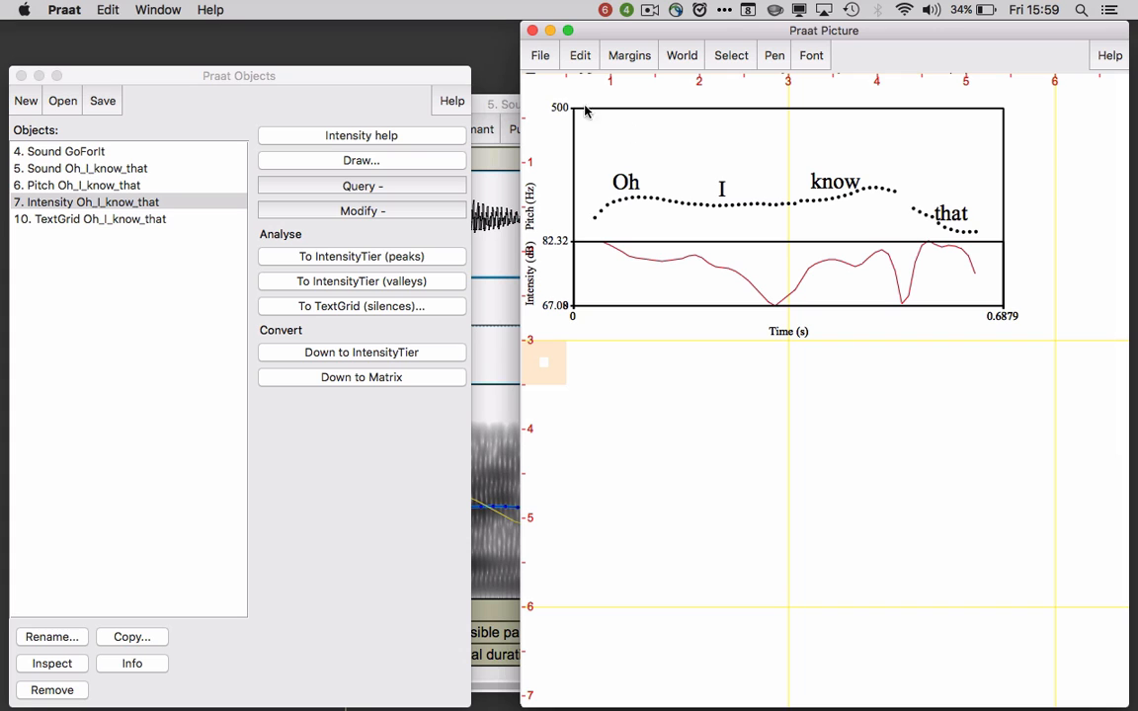
mouse_move(646, 146)
left_mouse_down()
mouse_move(882, 280)
mouse_move(960, 316)
mouse_move(1037, 326)
mouse_move(1043, 343)
left_mouse_up()
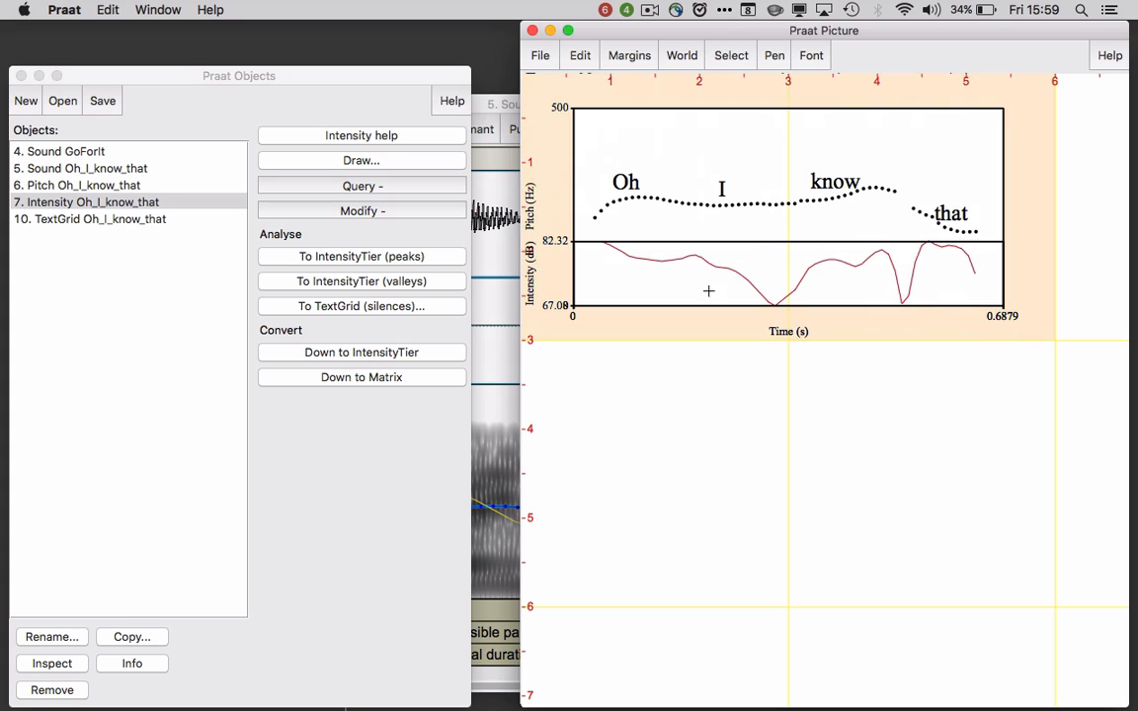
left_click(541, 56)
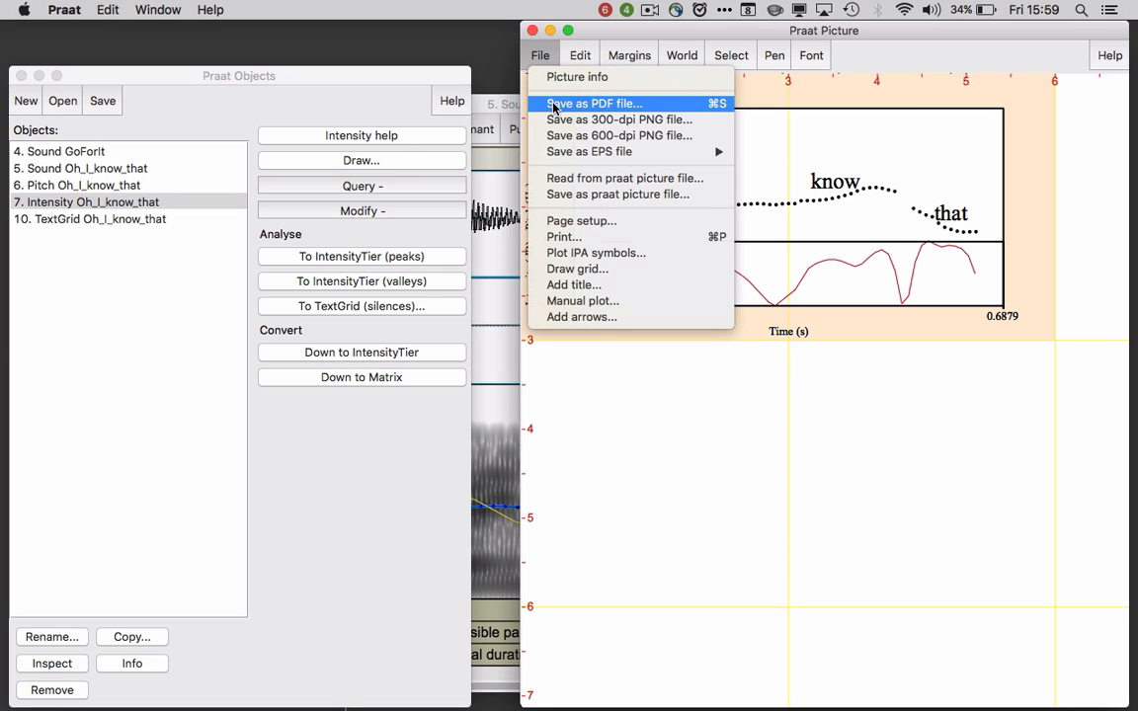
left_click(554, 106)
left_click(717, 302)
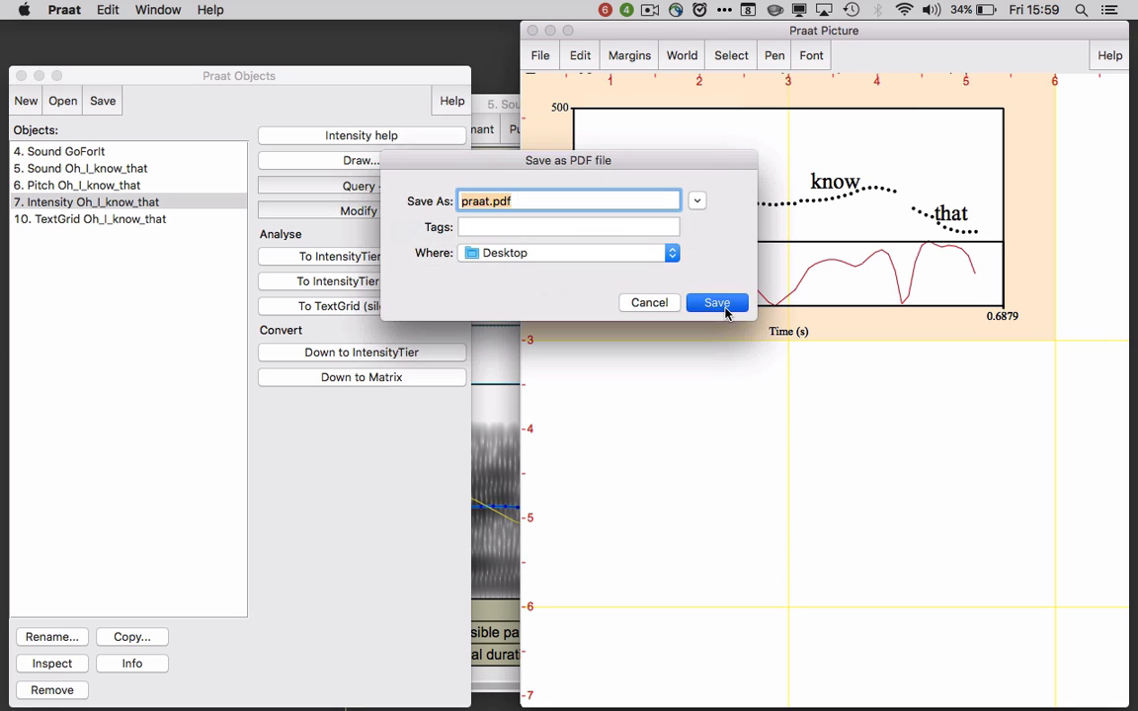
left_click(698, 271)
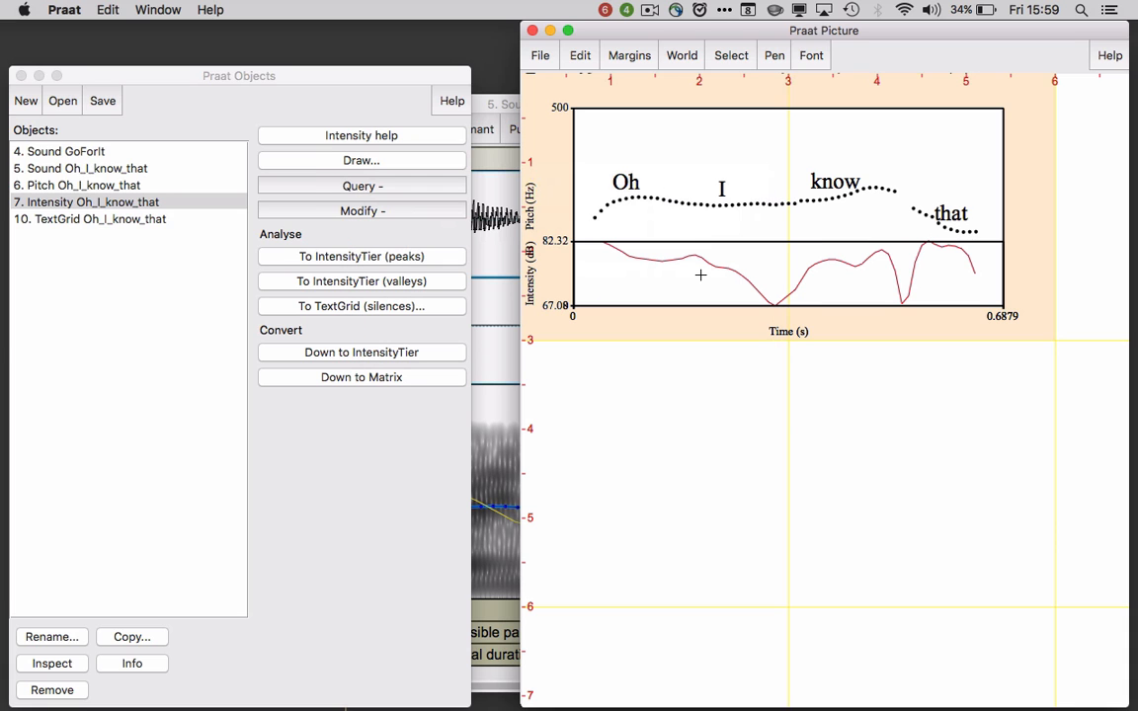
Open praat.pdf from the desktop in Preview to check the saved figure
key("F11")
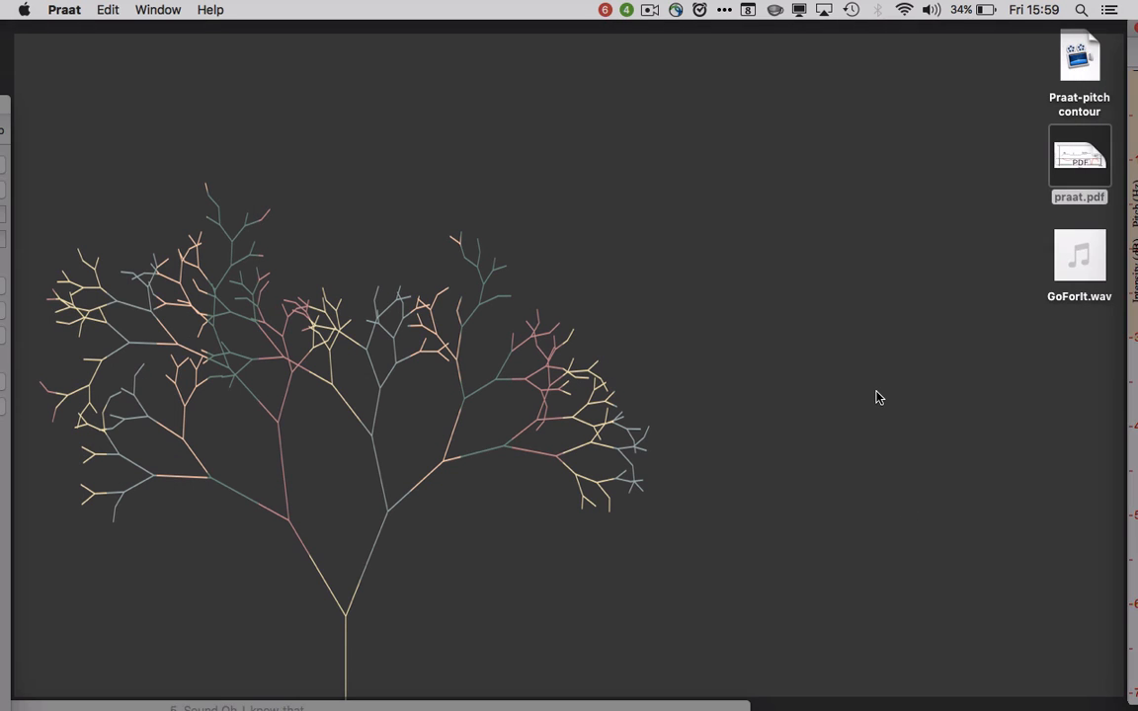
double_click(1068, 167)
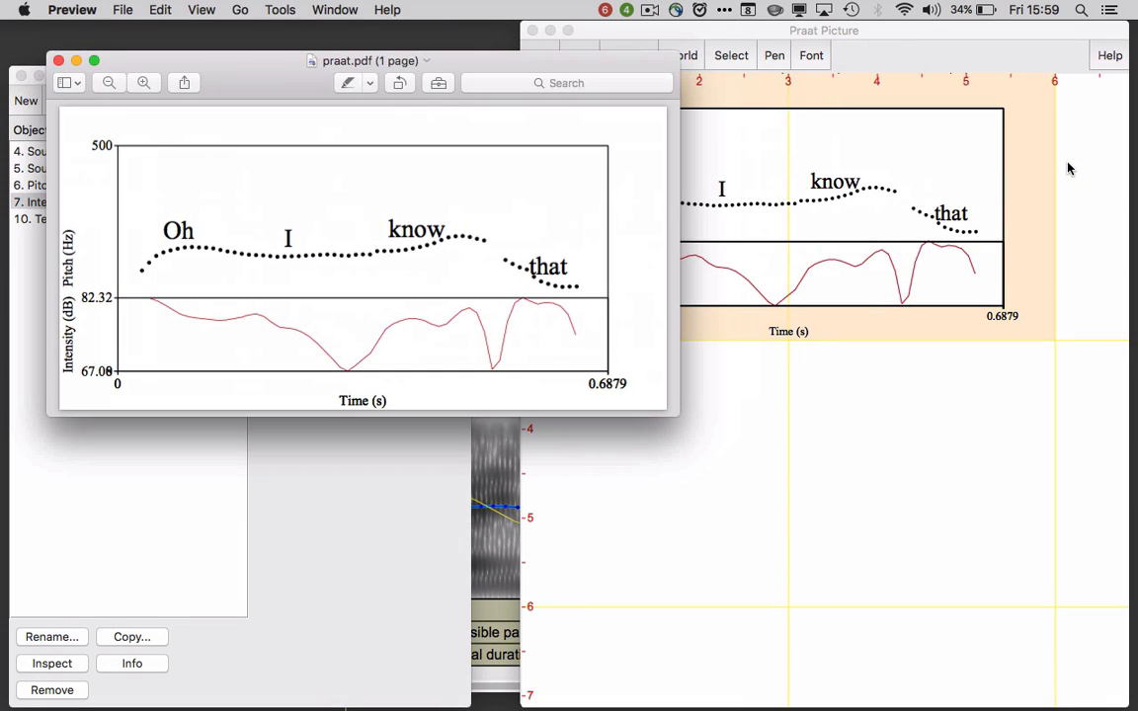